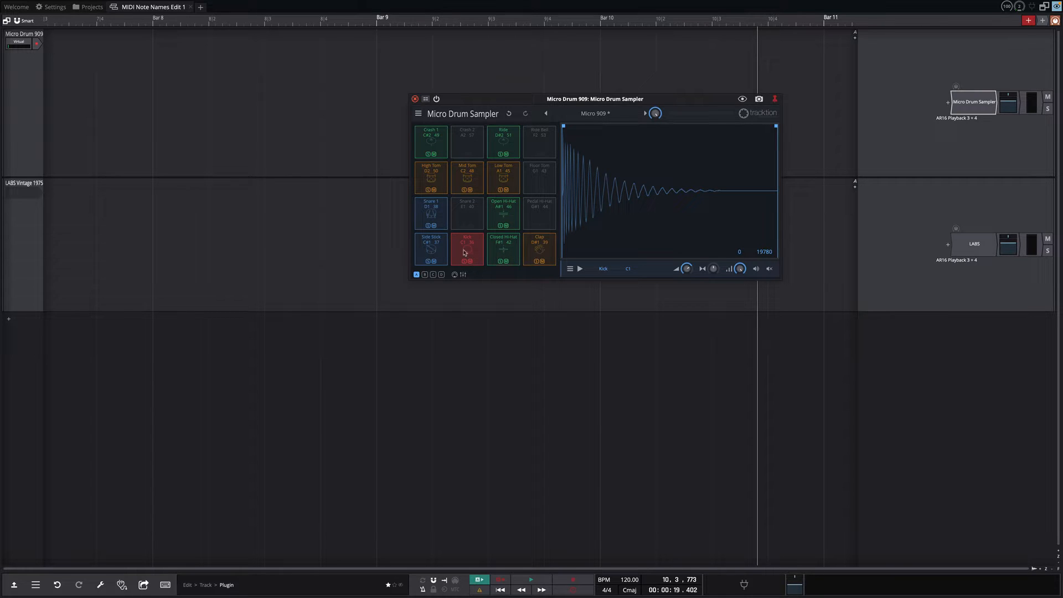
Audition the Side Stick, Closed Hi-Hat, Open Hi-Hat and Low Tom pads in the Micro Drum Sampler.
left_click(433, 246)
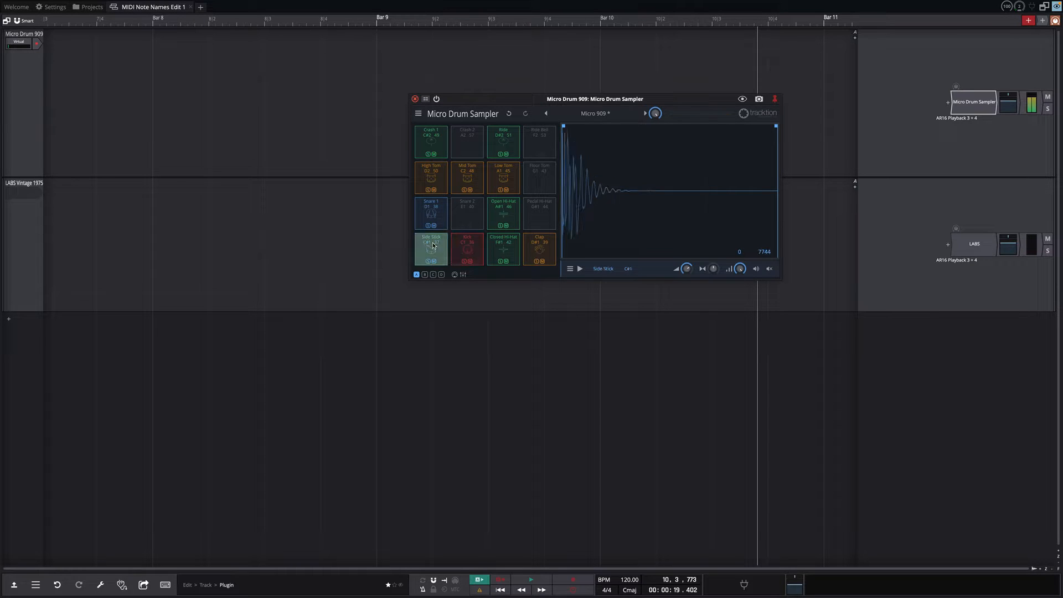
left_click(506, 253)
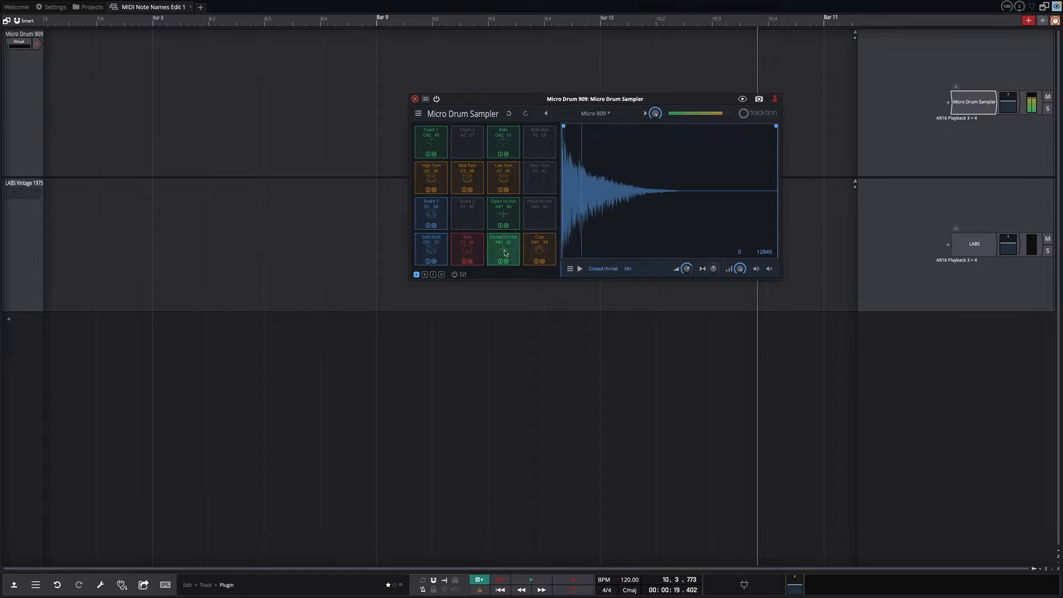
left_click(503, 213)
left_click(503, 183)
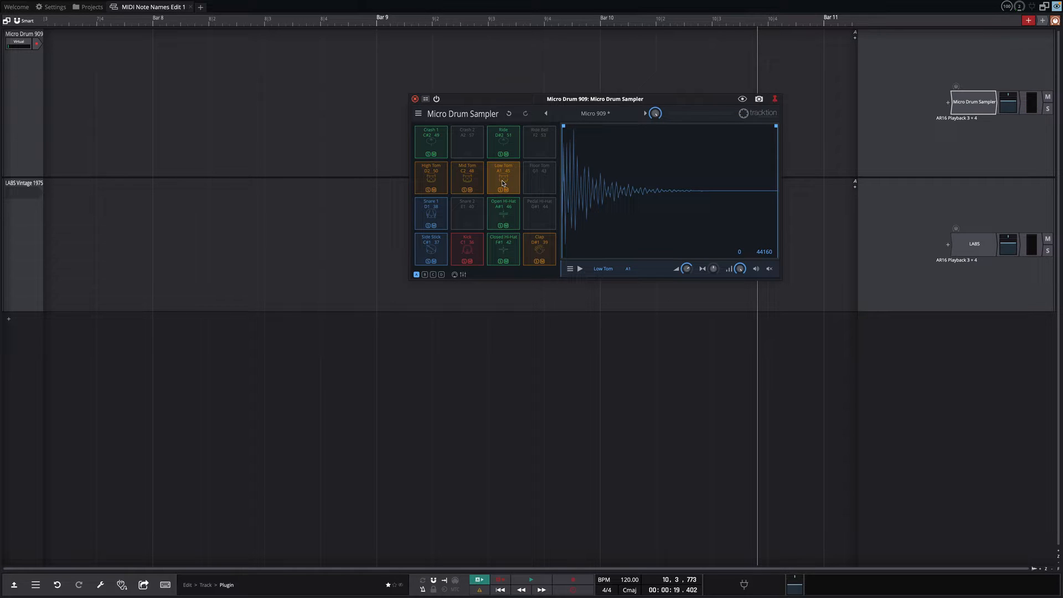
Insert a new MIDI clip at bar 1 on the Micro Drum 909 track.
right_click(62, 95)
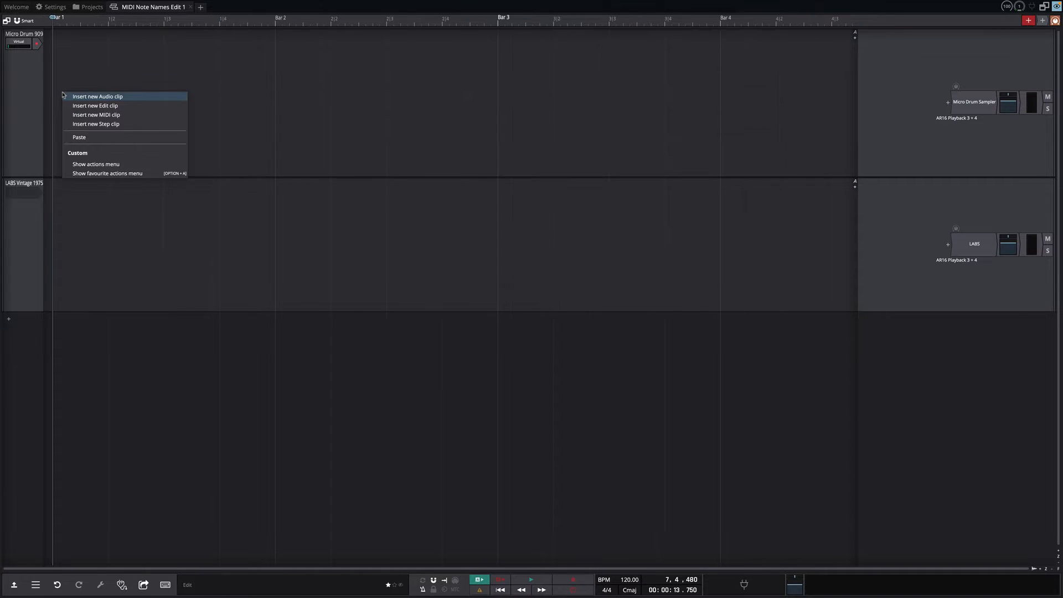
left_click(102, 114)
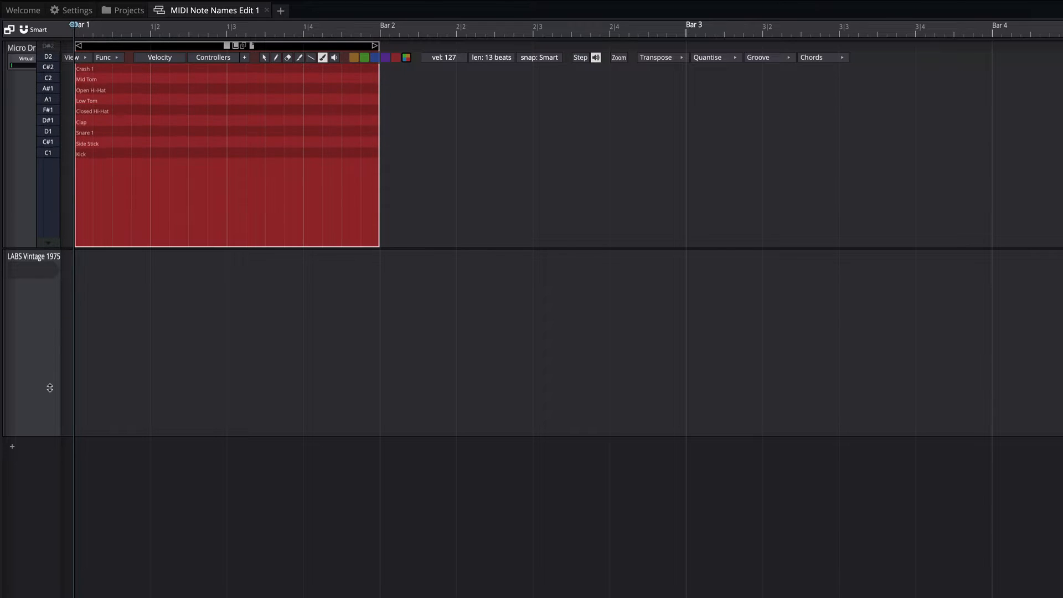
left_click_drag(50, 387, 48, 597)
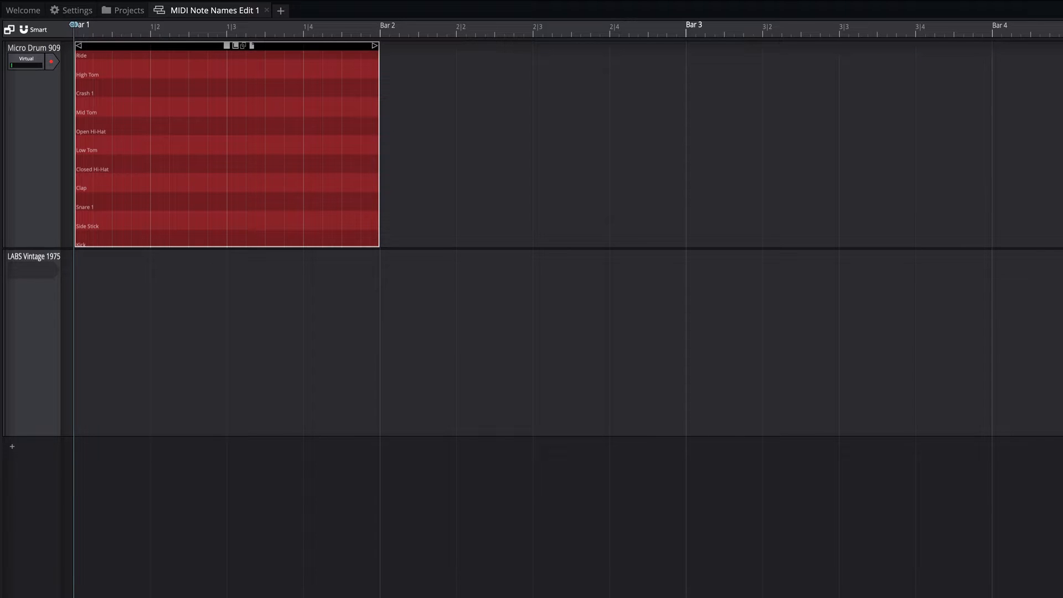
Pencil in a rising staircase of single notes, one per named row from Side Stick through Crash 1, each lasting to the clip's end.
mouse_move(191, 222)
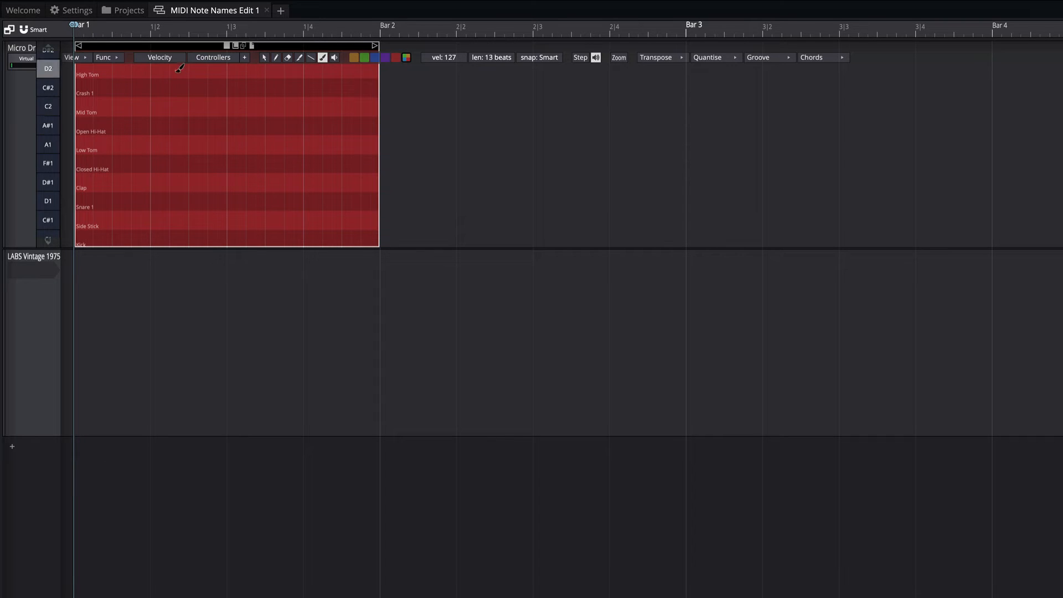
left_click(276, 58)
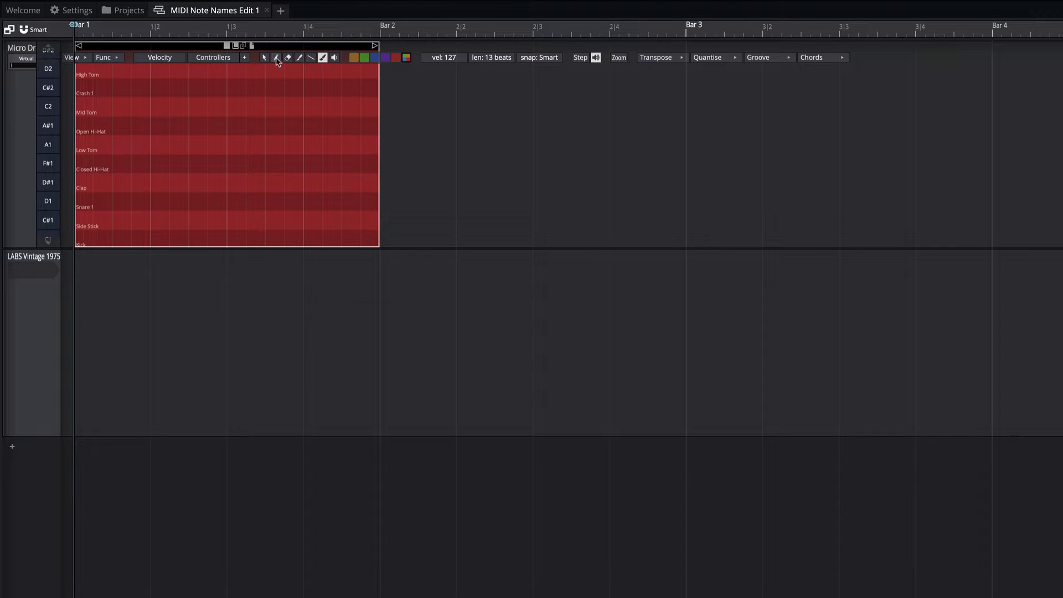
left_click(119, 221)
left_click(168, 201)
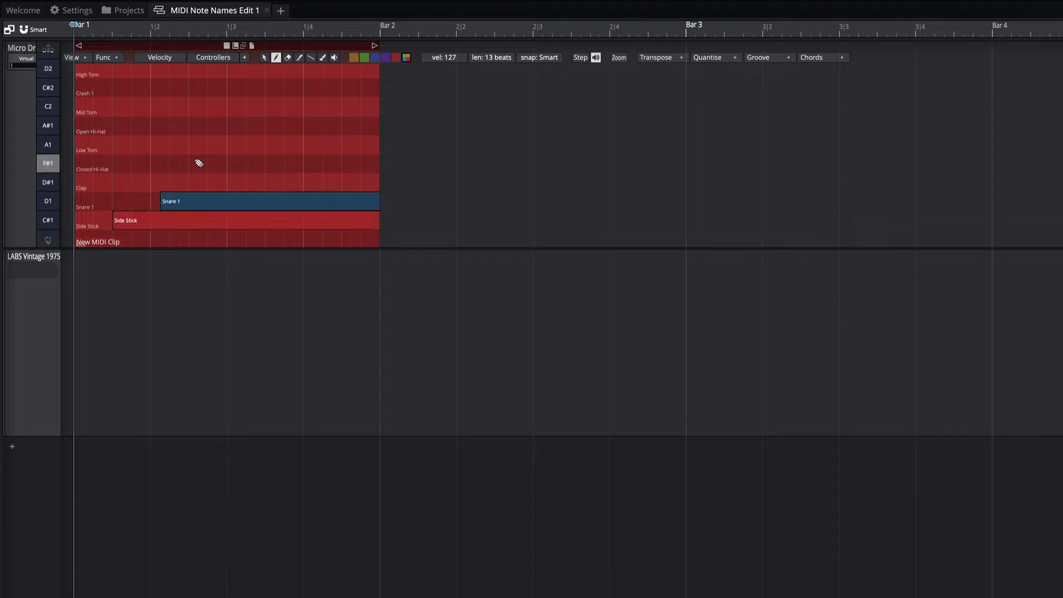
left_click(183, 180)
left_click(215, 162)
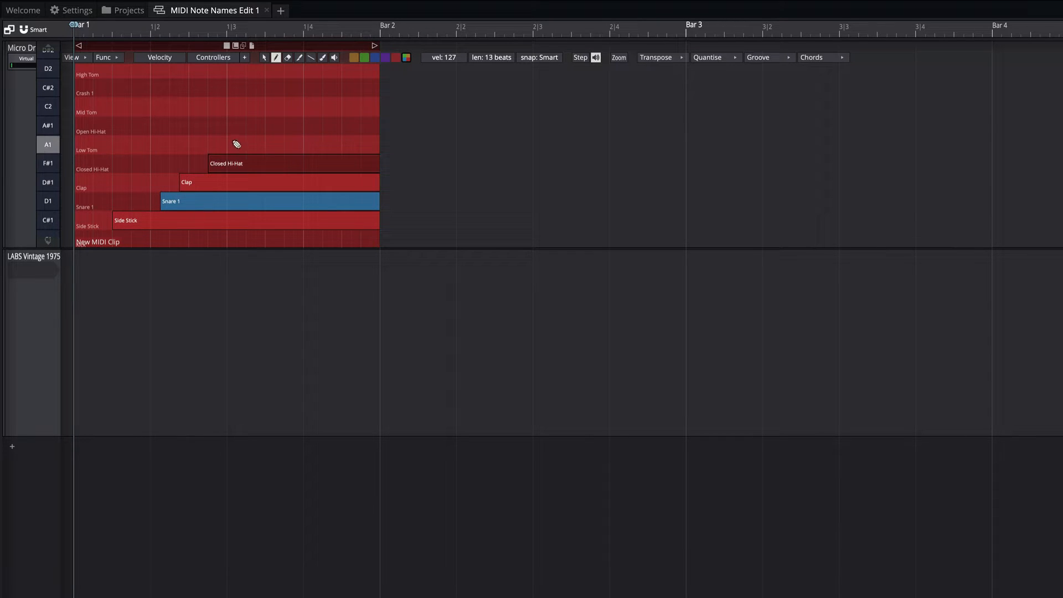
left_click(233, 143)
left_click(248, 125)
left_click(257, 106)
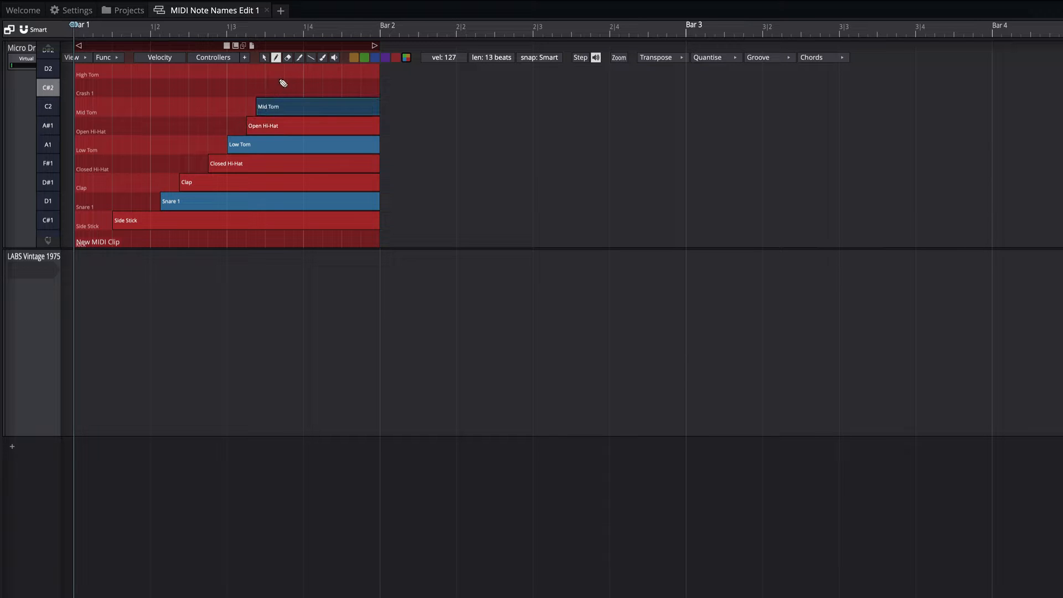
left_click(277, 87)
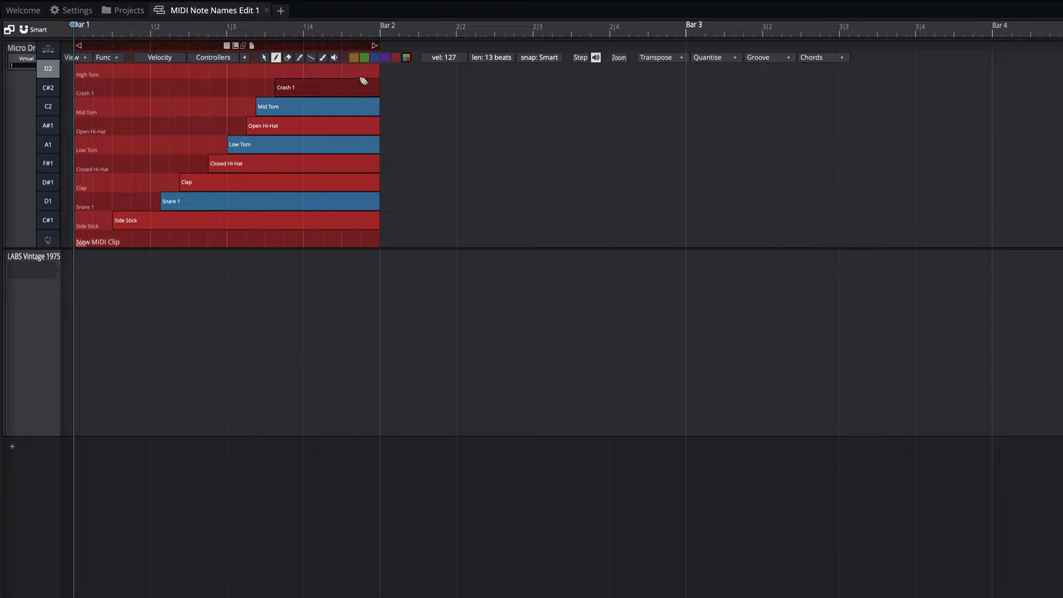
Select all the drawn drum notes in the MIDI clip and colour them green.
left_click(263, 59)
left_click_drag(261, 72, 125, 242)
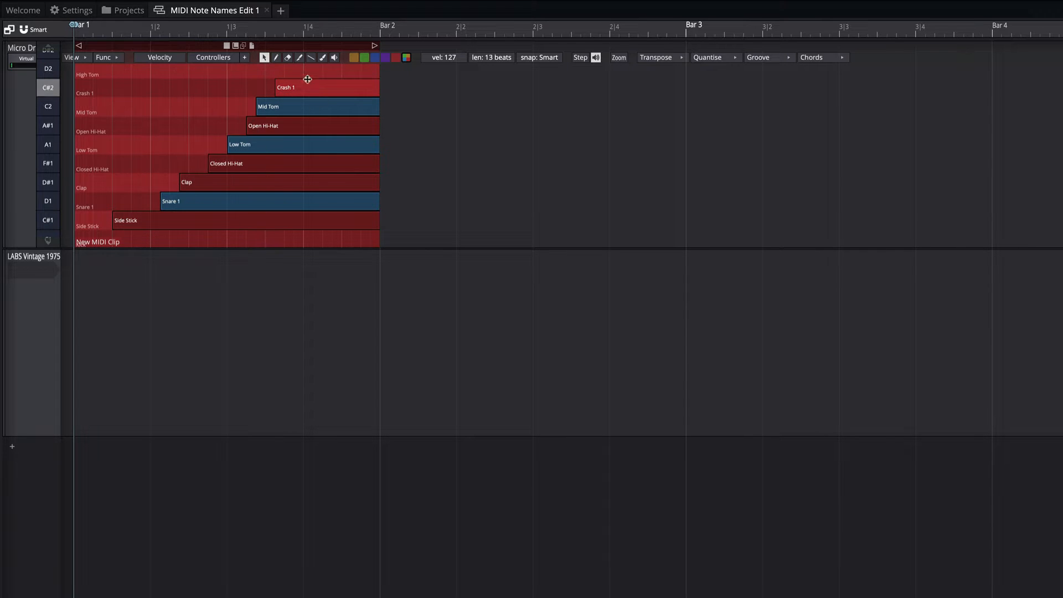
left_click_drag(298, 72, 269, 245)
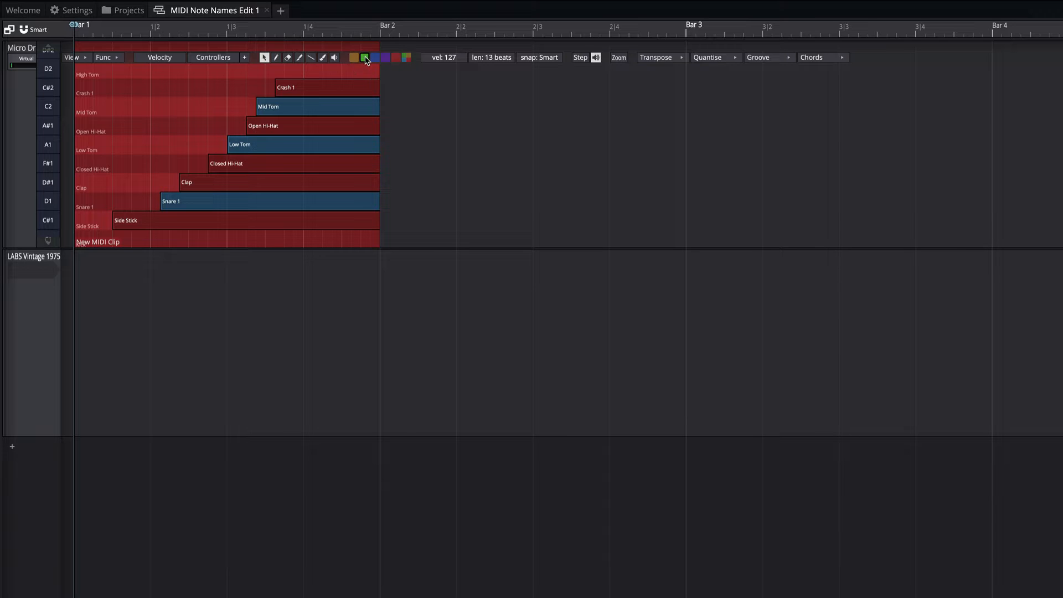
left_click(365, 58)
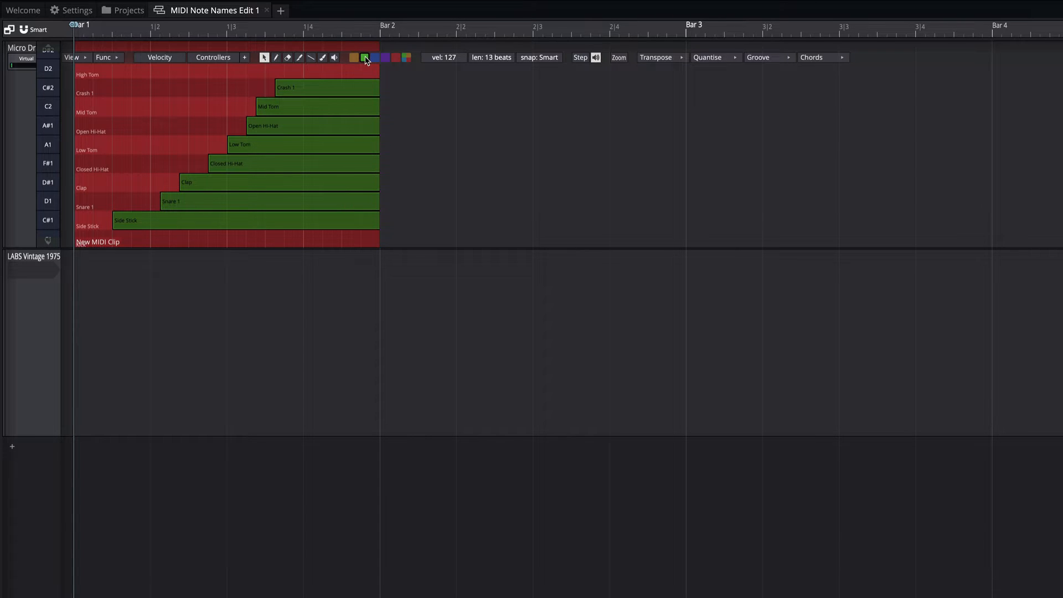
Change the drum MIDI clip's colour to blue.
right_click(207, 50)
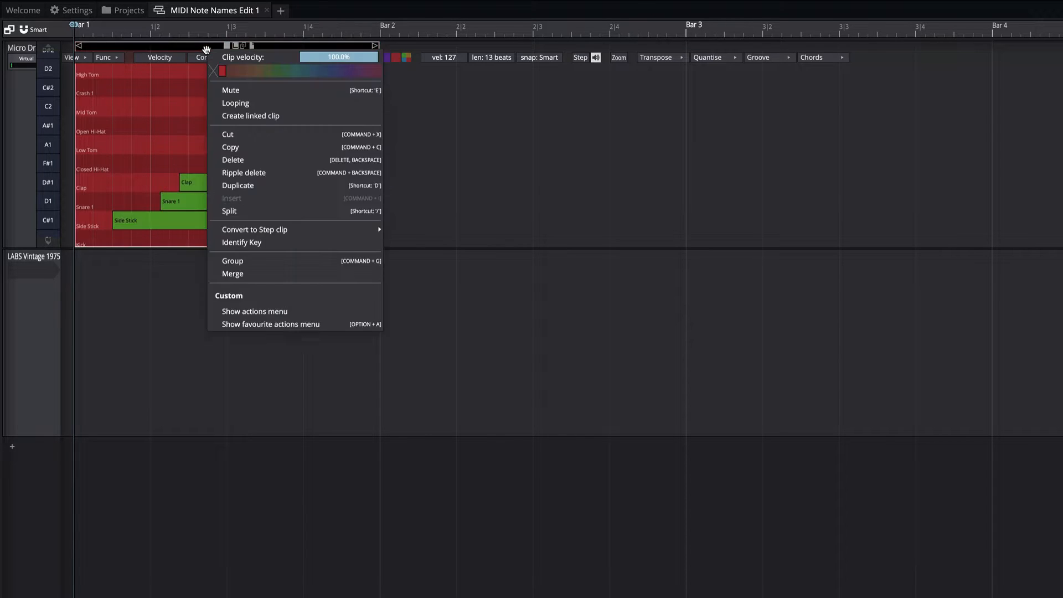
left_click(313, 67)
left_click_drag(311, 65, 323, 65)
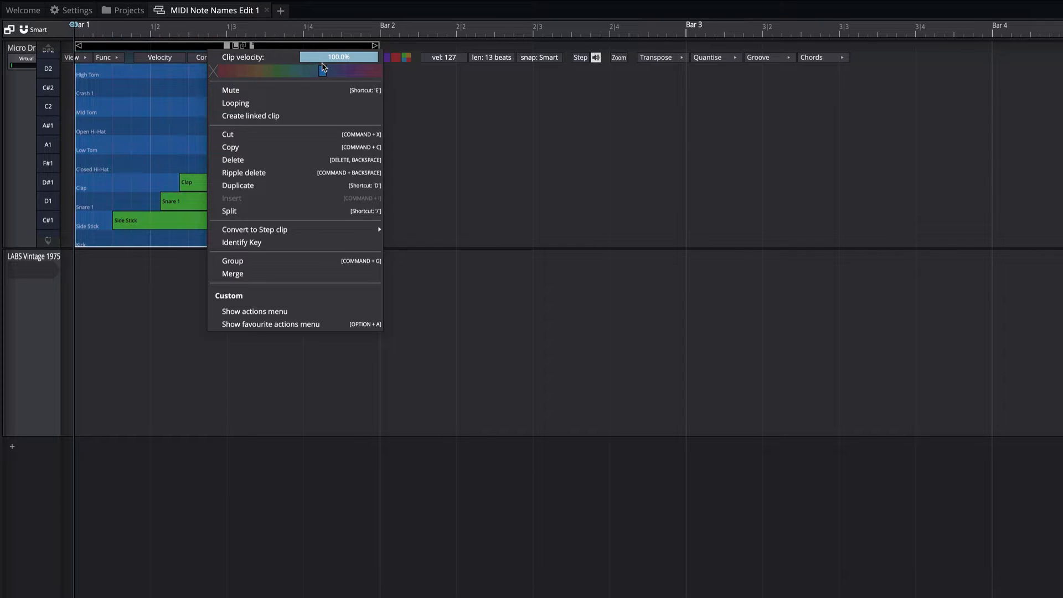
left_click(486, 155)
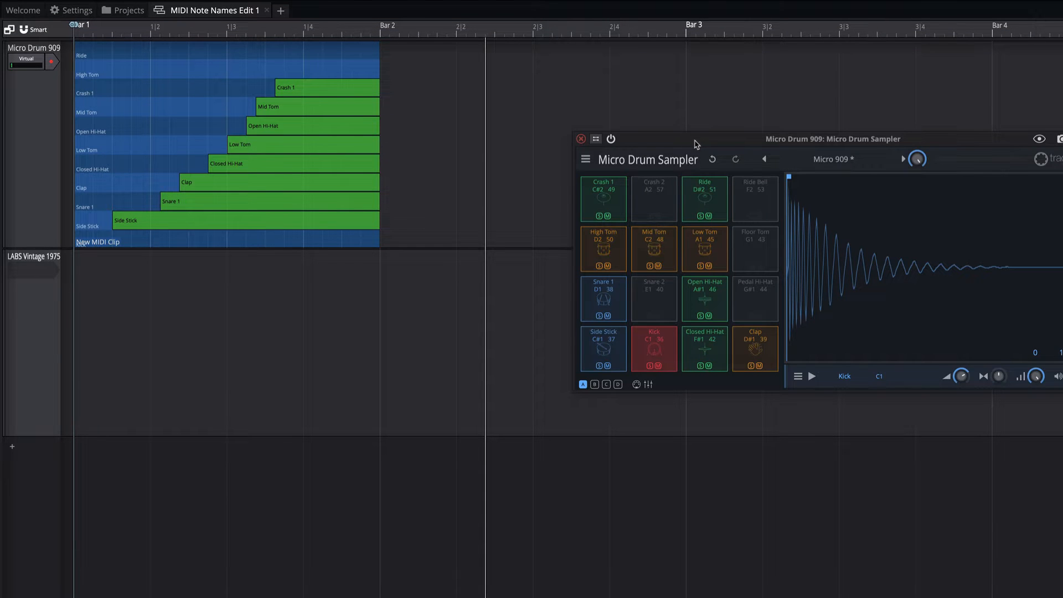
Move the Micro Drum Sampler window beside the drum clip and select the clip for editing.
left_click_drag(696, 142, 594, 65)
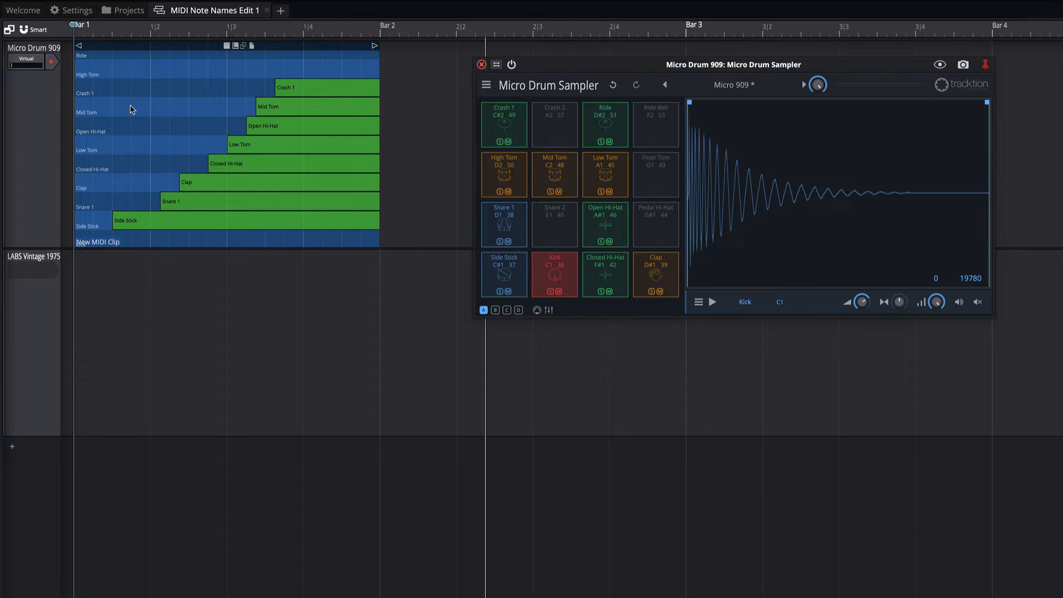
double_click(123, 58)
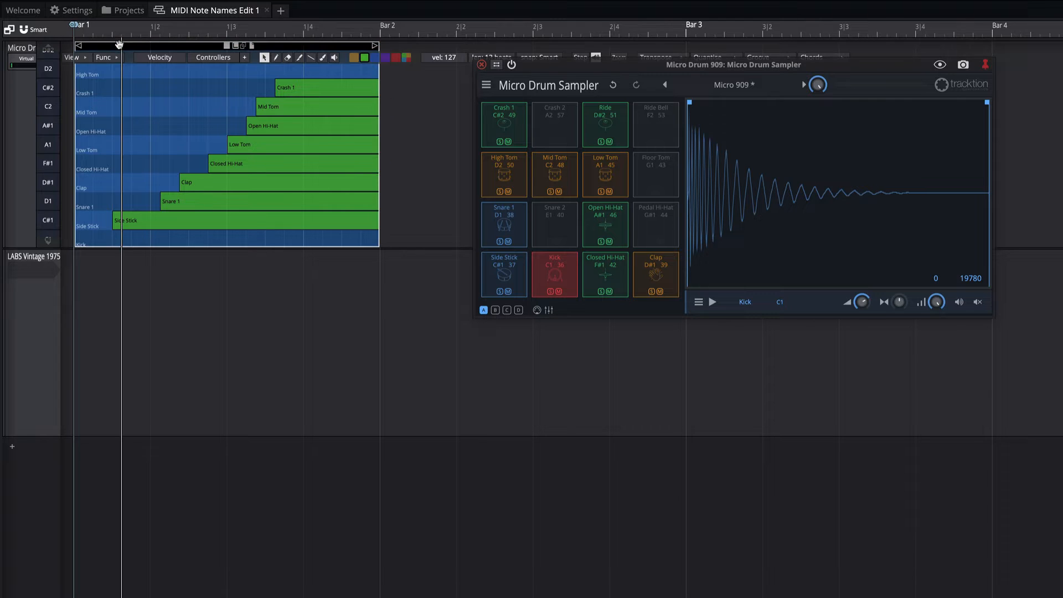
Switch the drum clip's editor to show all notes and examine the drum rows among the unnamed ones.
left_click(83, 58)
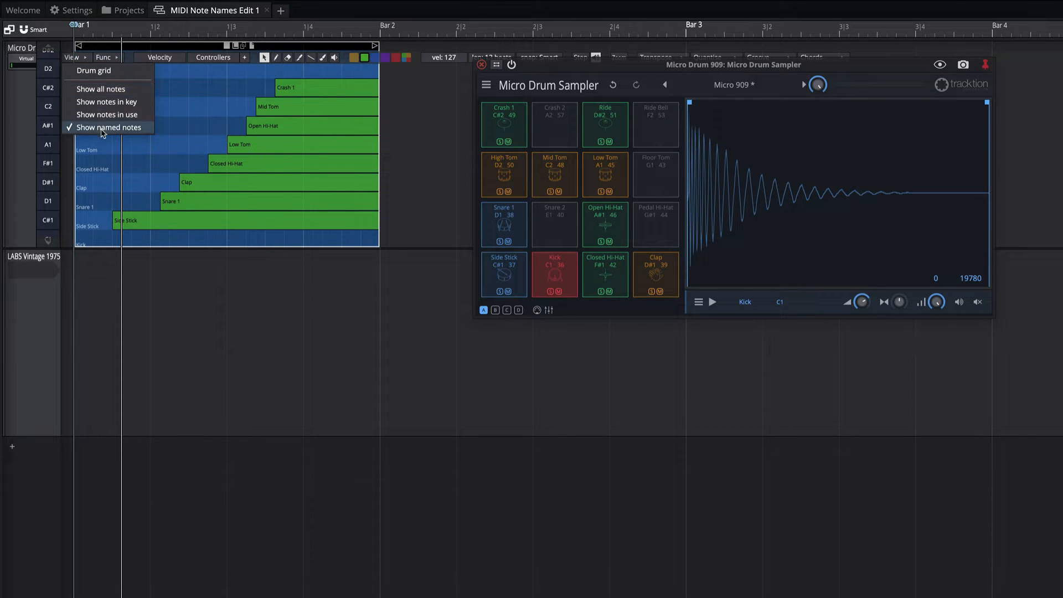
left_click(102, 90)
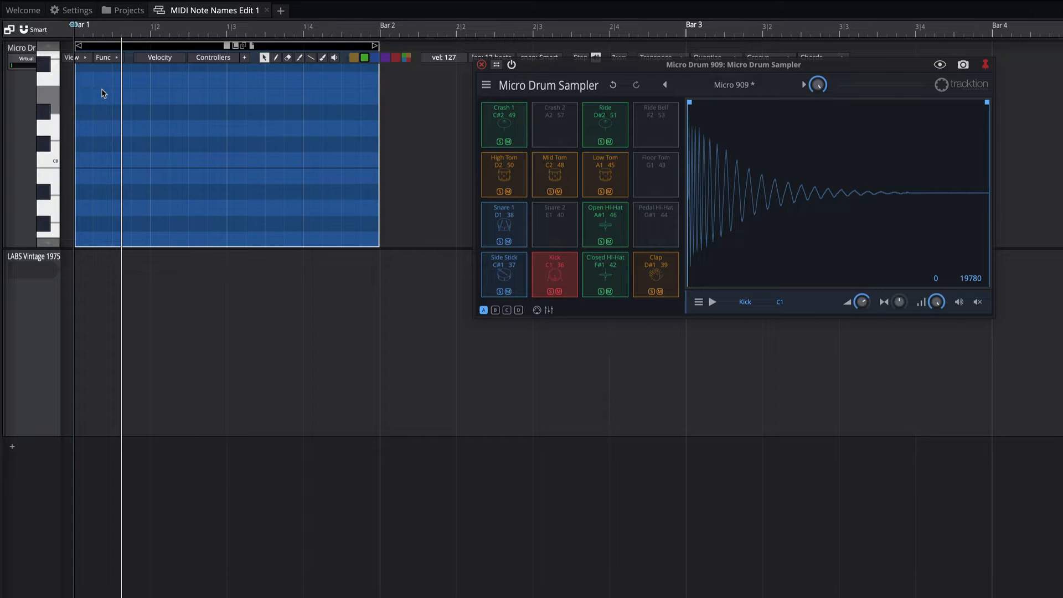
scroll(190, 162, "down", 10)
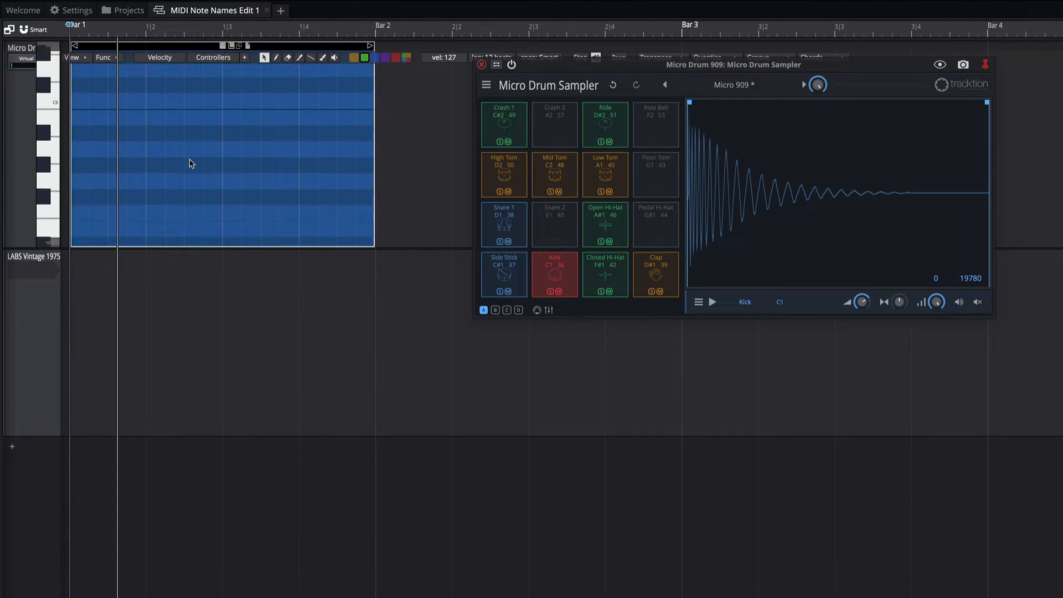
scroll(190, 162, "down", 10)
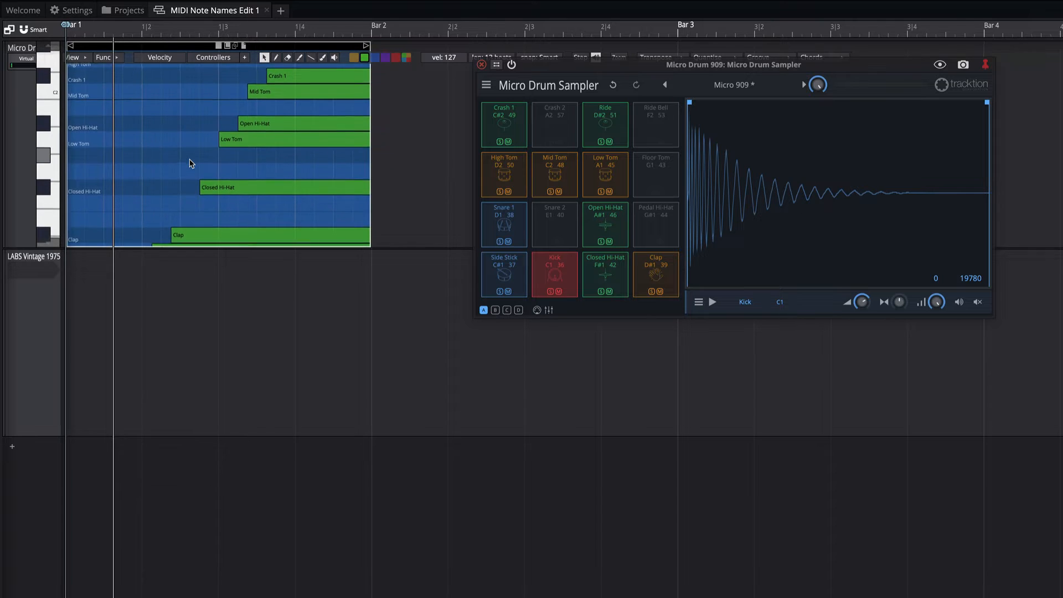
scroll(190, 163, "down", 3)
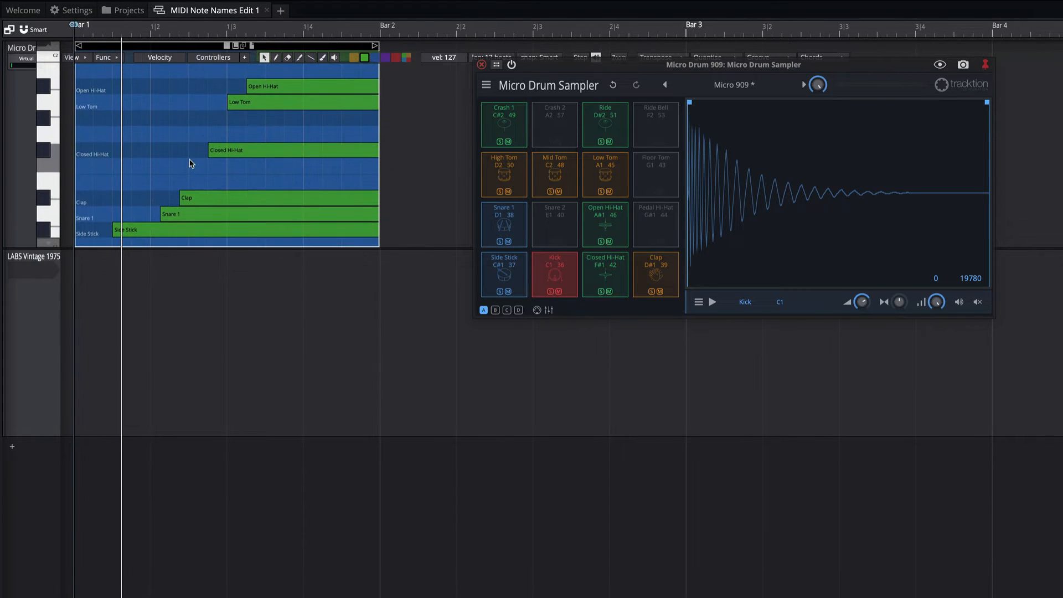
scroll(190, 162, "up", 1)
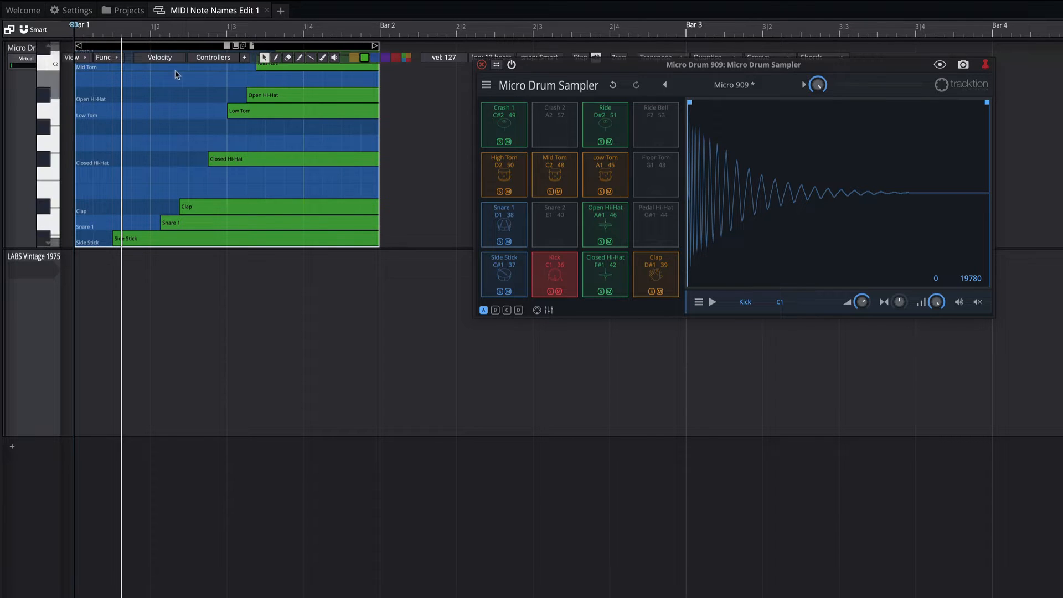
Set the drum clip's editor back to showing only named notes and close the Micro Drum Sampler window.
left_click(82, 57)
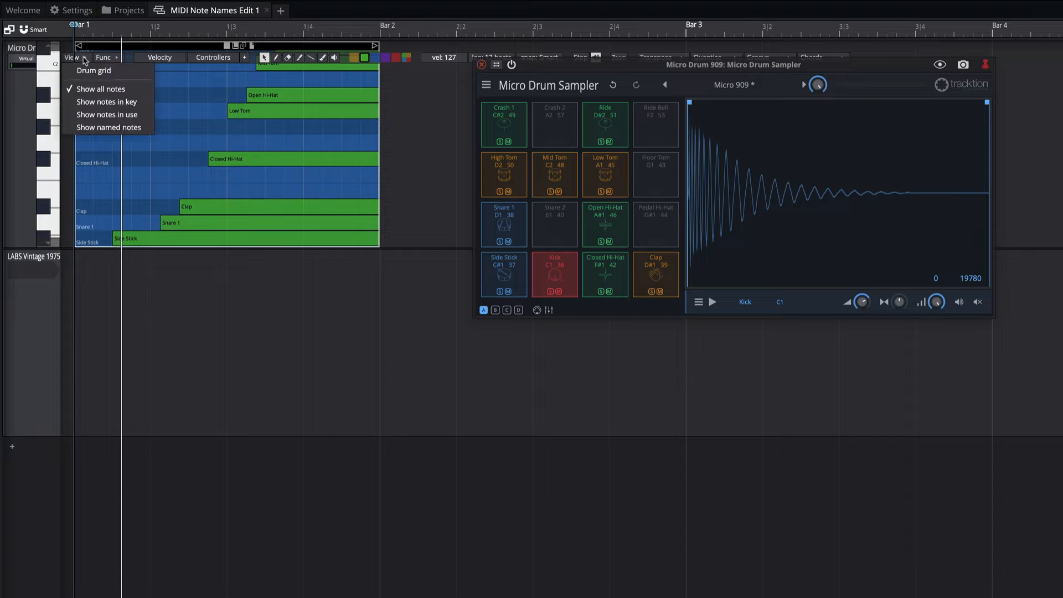
left_click(109, 128)
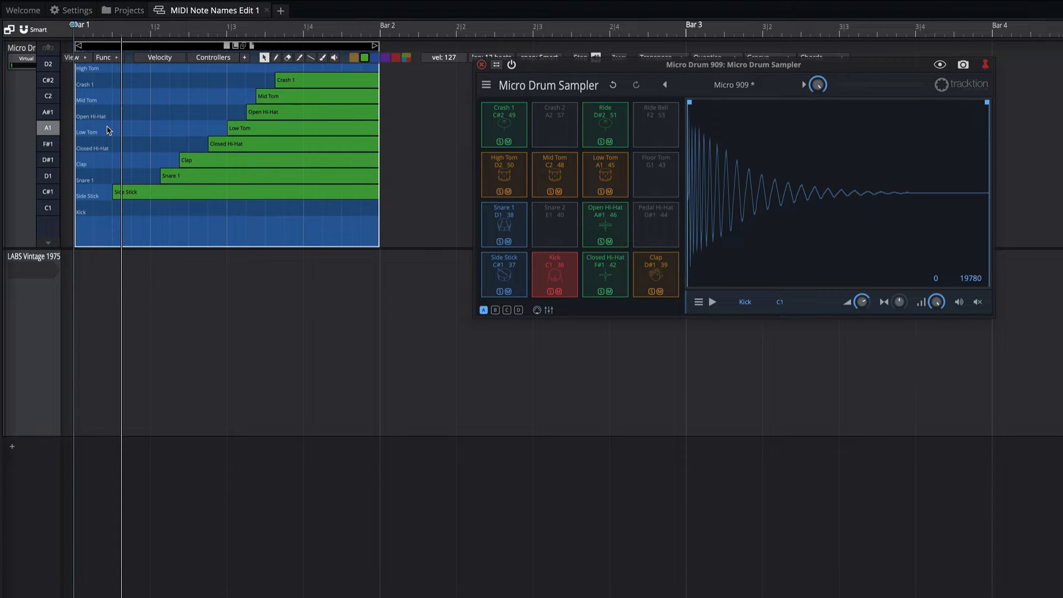
left_click(72, 57)
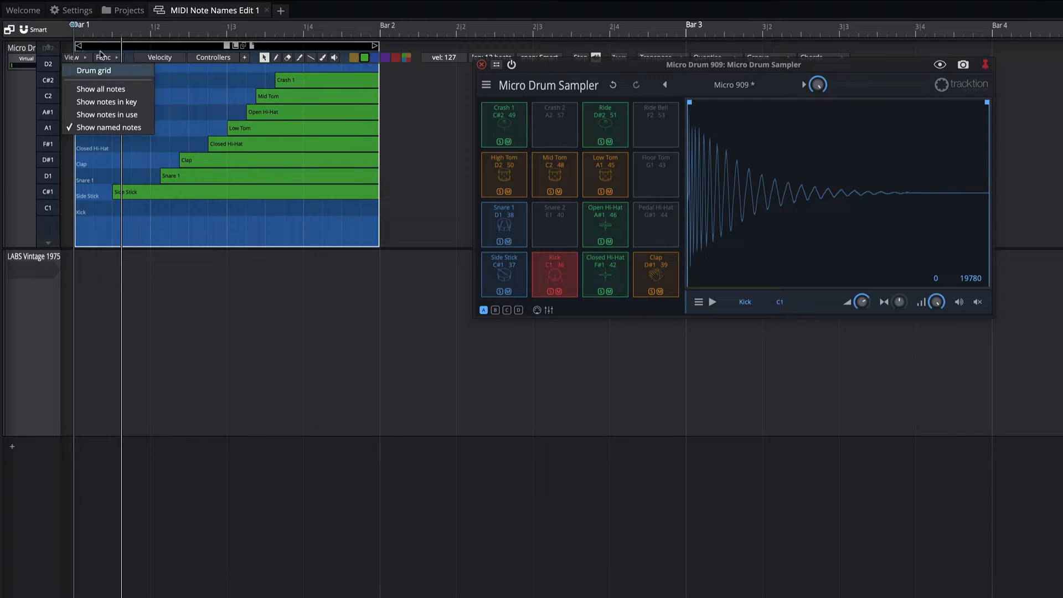
left_click(115, 129)
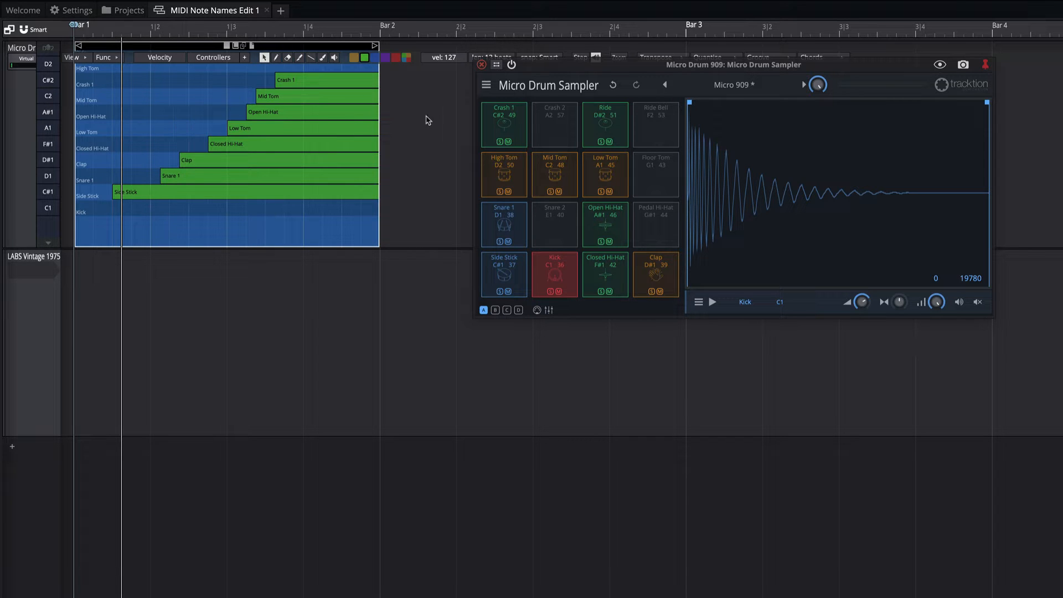
left_click(482, 64)
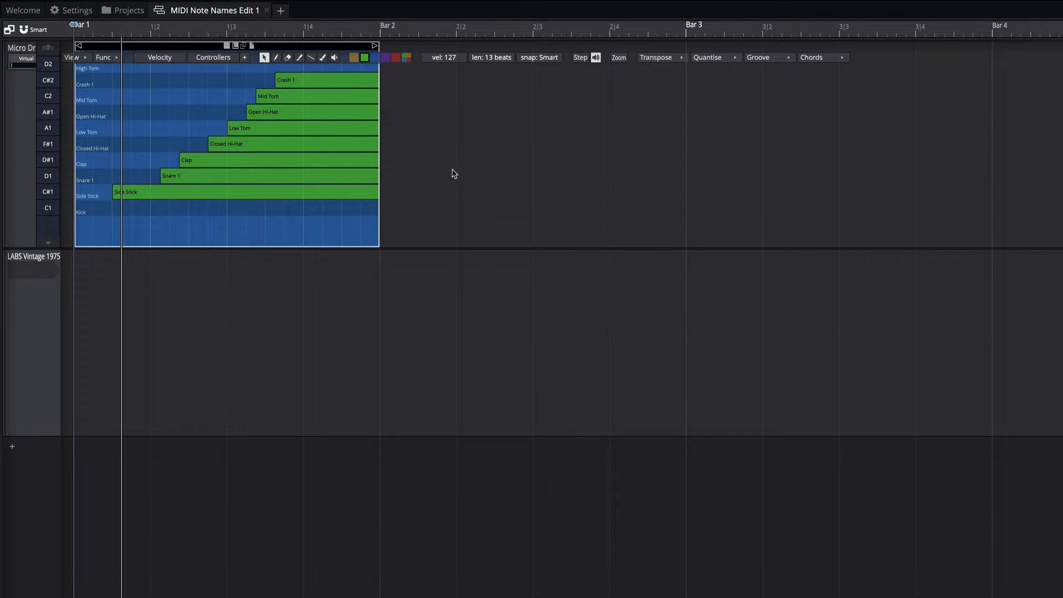
Insert a new step clip after the MIDI clip on the Micro Drum 909 track and hide its P pane.
right_click(426, 164)
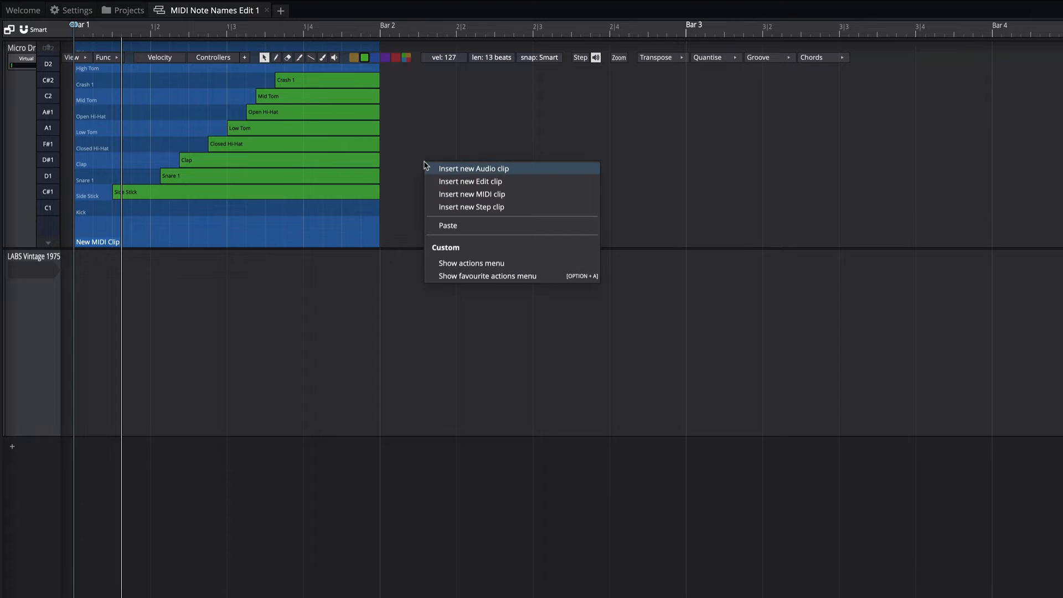
left_click(457, 206)
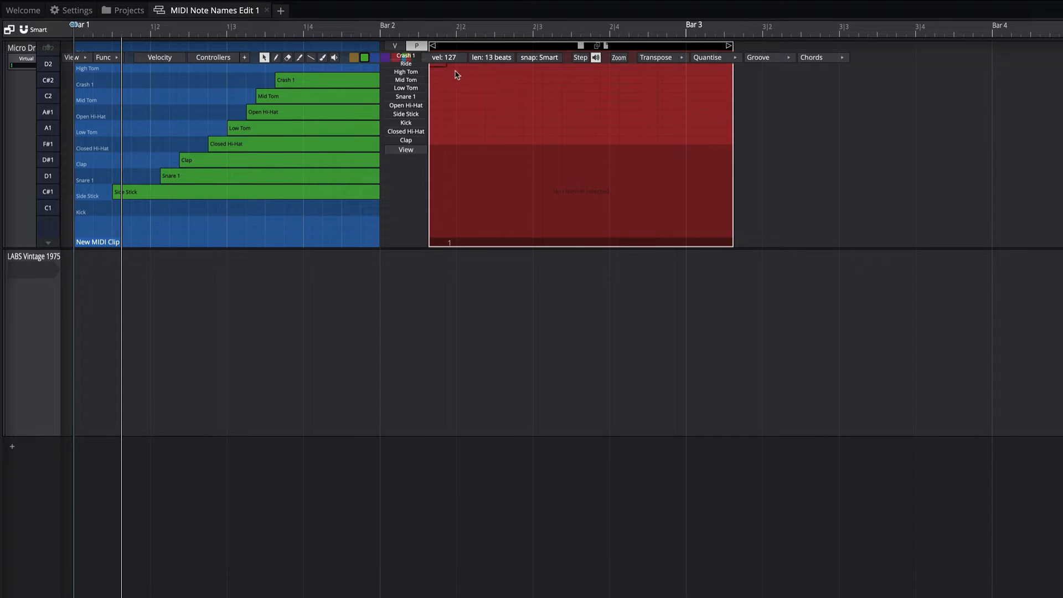
left_click(419, 46)
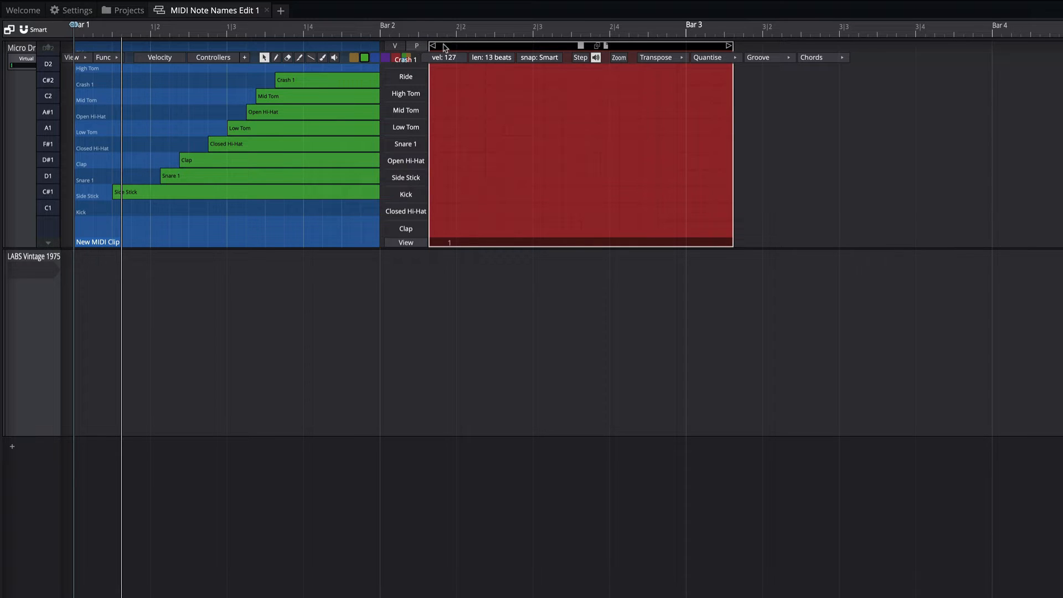
Change the step clip's colour from red to teal green and deselect the clip.
right_click(467, 46)
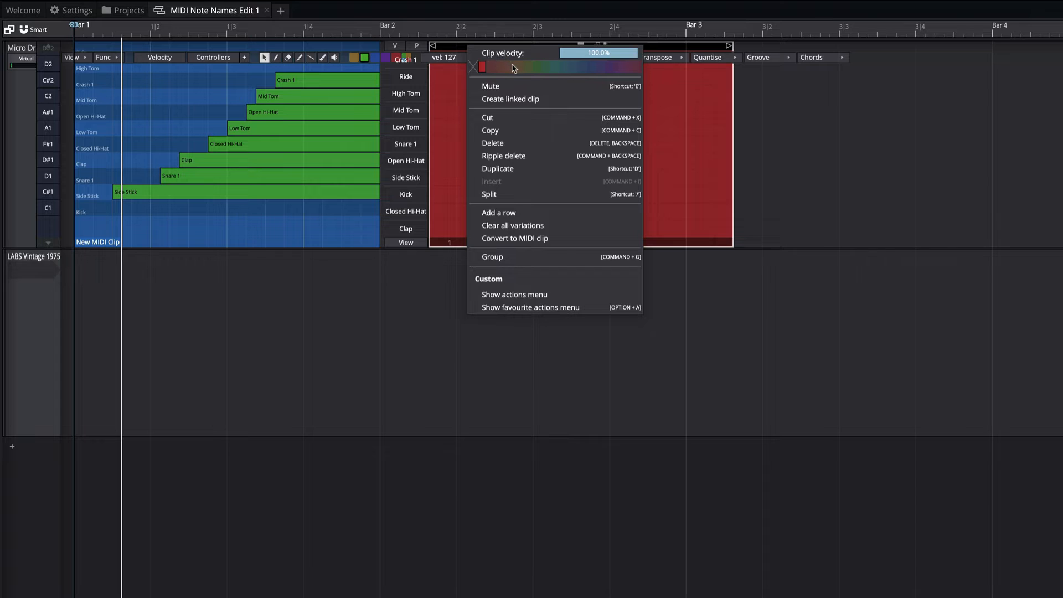
left_click(513, 66)
left_click(556, 67)
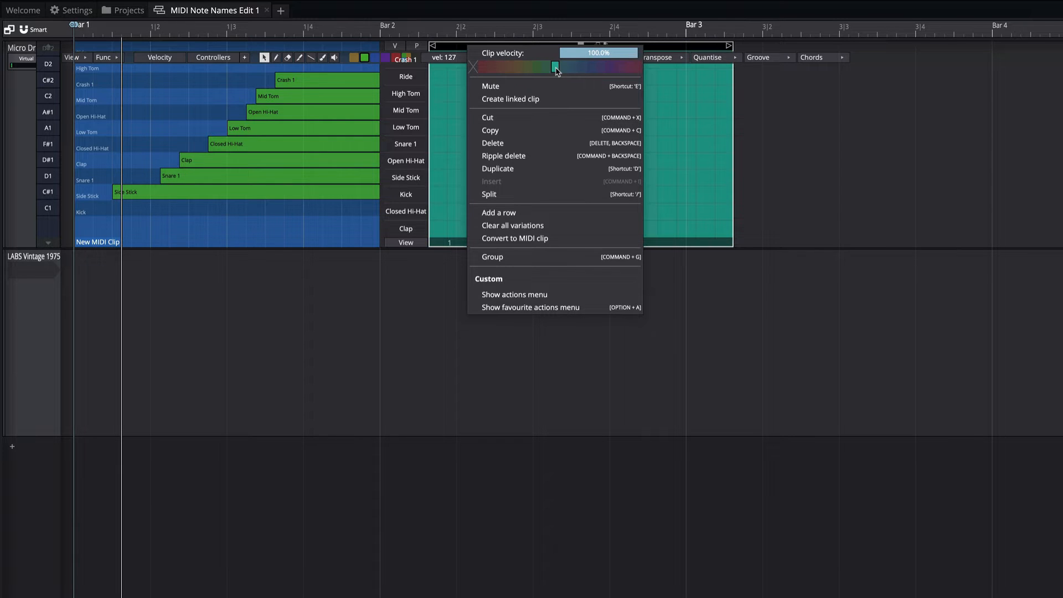
left_click(818, 168)
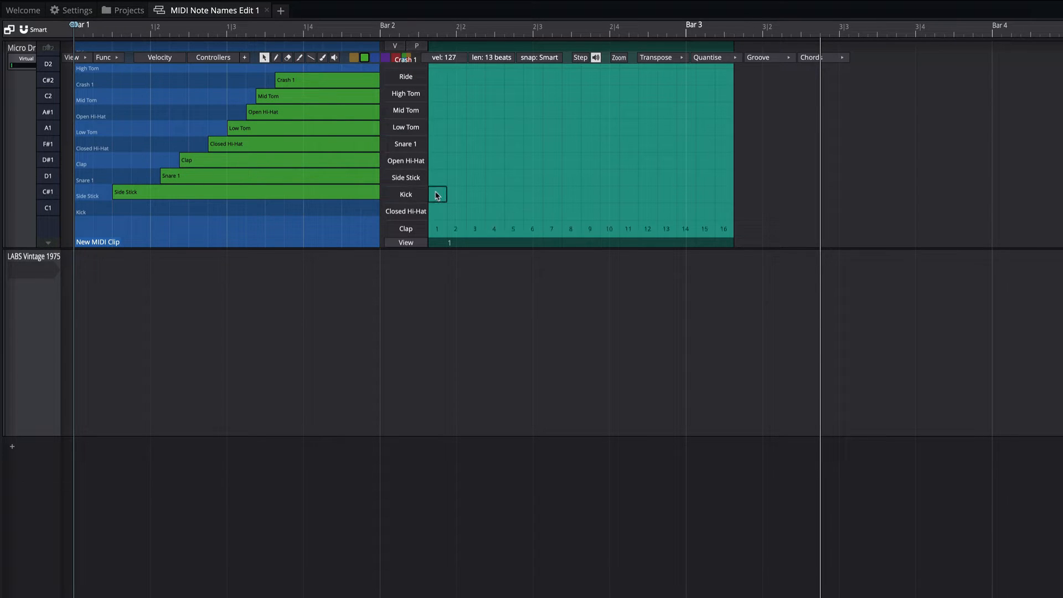
Program the step clip with Kick on steps 1 and 4, Snare 1 on steps 5 and 9, and Mid Tom on step 10.
left_click(438, 194)
left_click(494, 193)
left_click(514, 144)
left_click(591, 143)
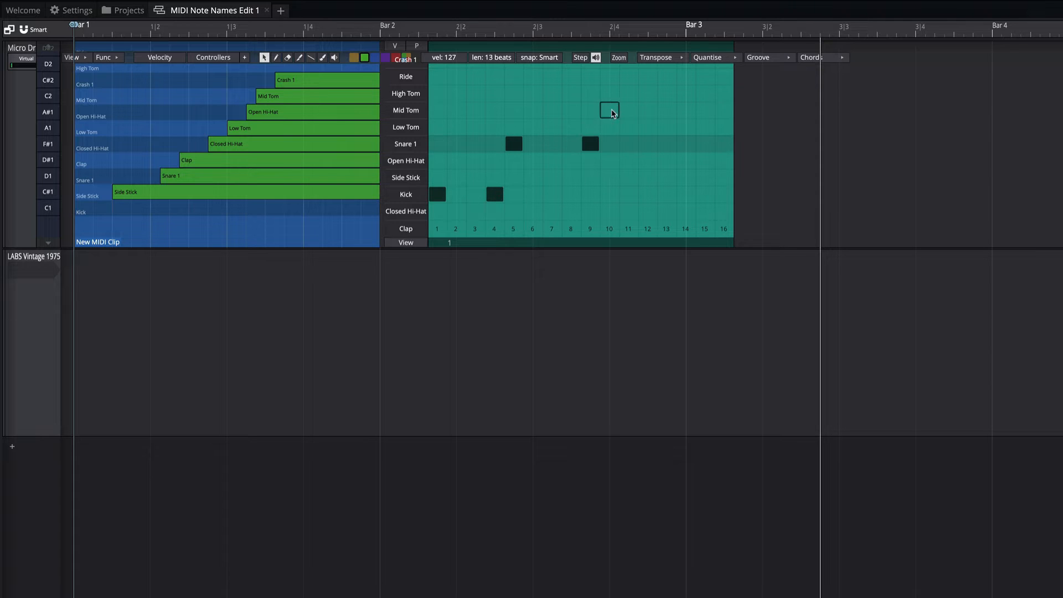
left_click(610, 109)
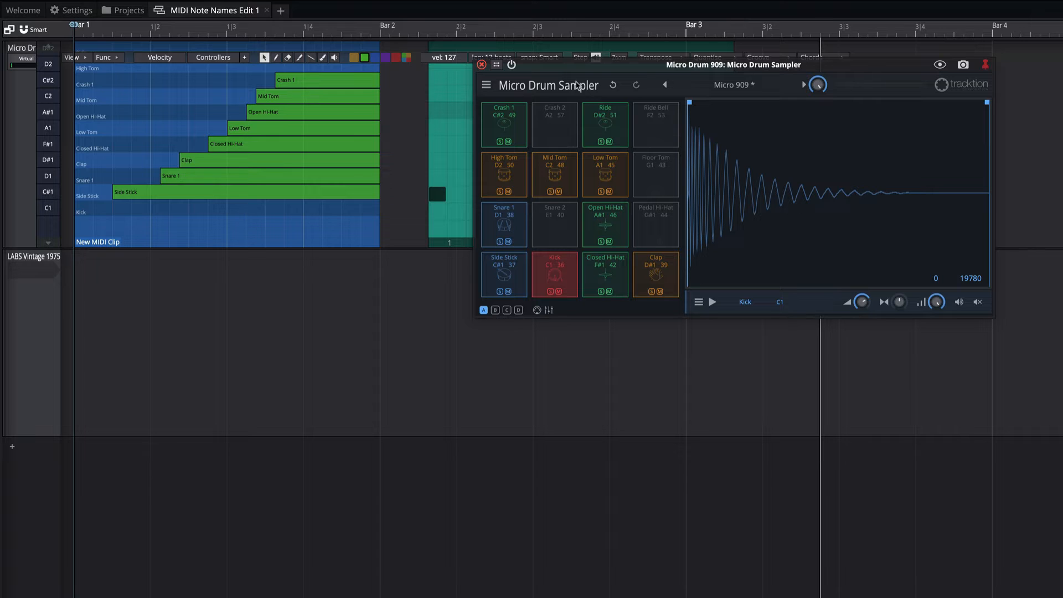
Clear the Ride and Crash 1 pads in the Micro Drum Sampler and delete the teal step clip.
left_click_drag(576, 85, 907, 71)
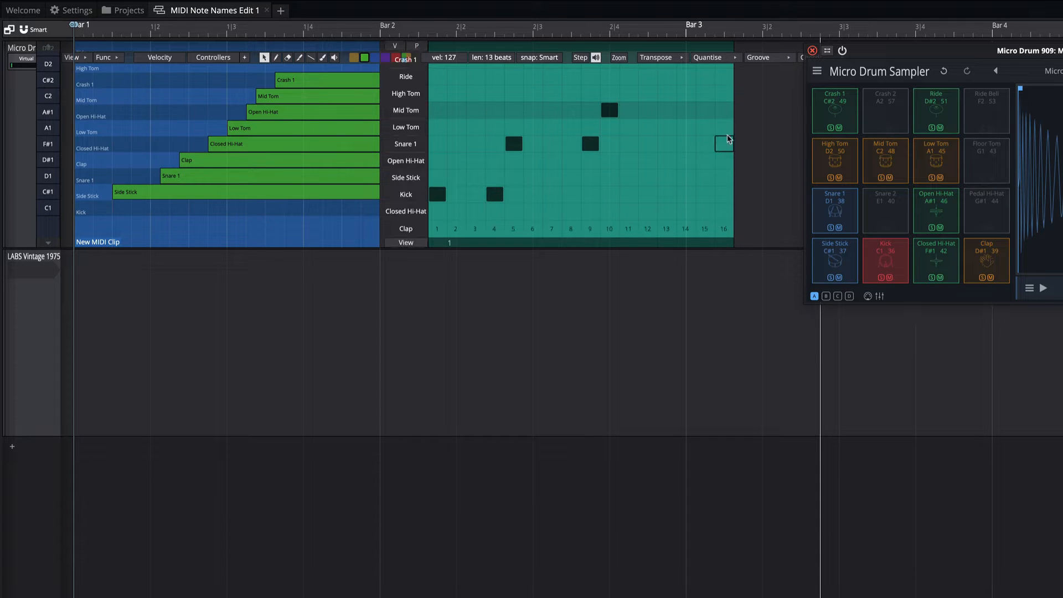
right_click(934, 117)
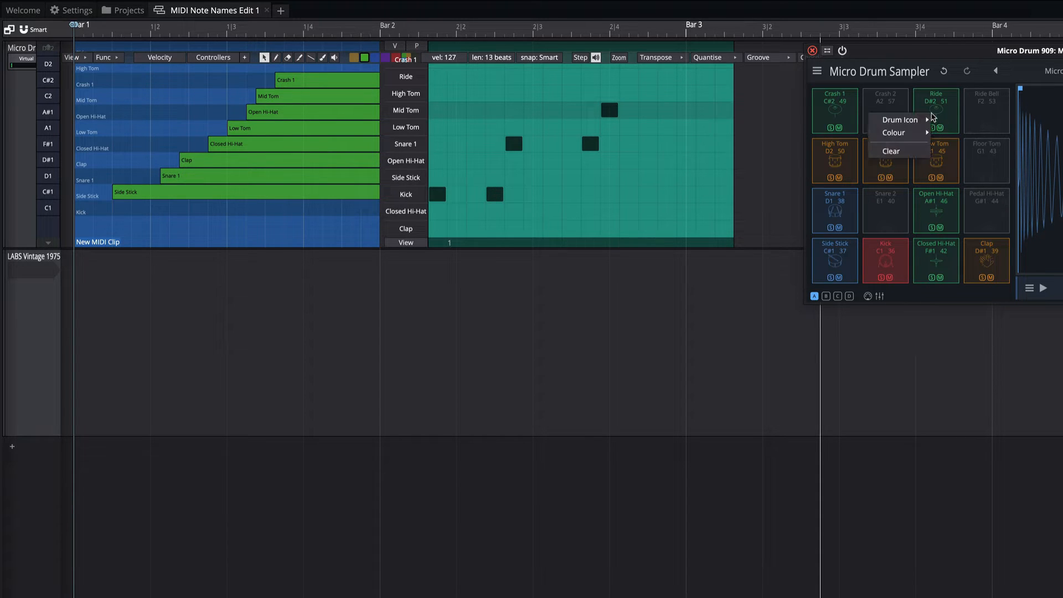
left_click(918, 150)
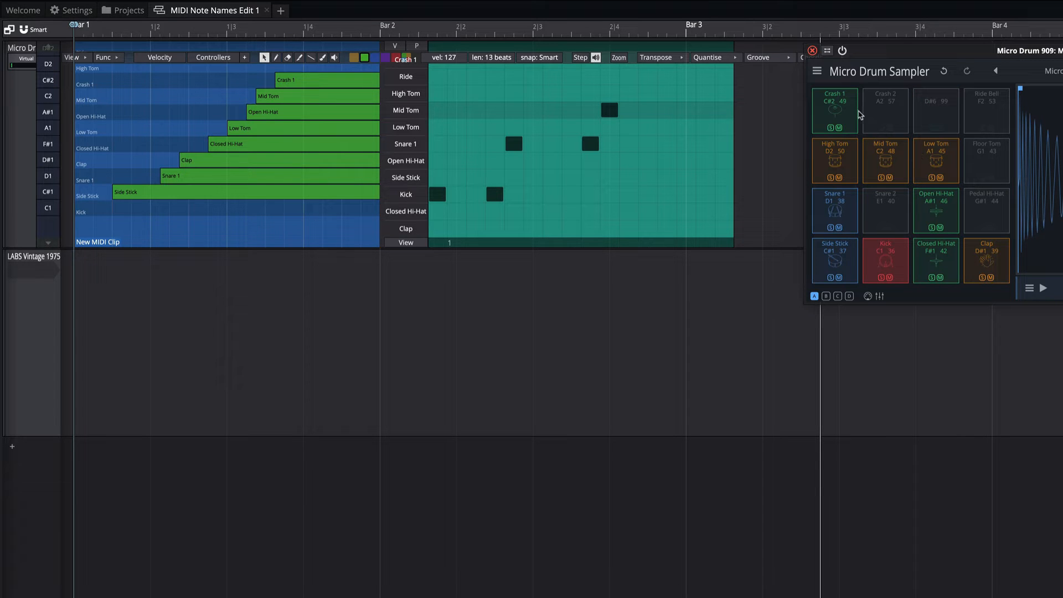
right_click(849, 112)
left_click(830, 148)
left_click(540, 49)
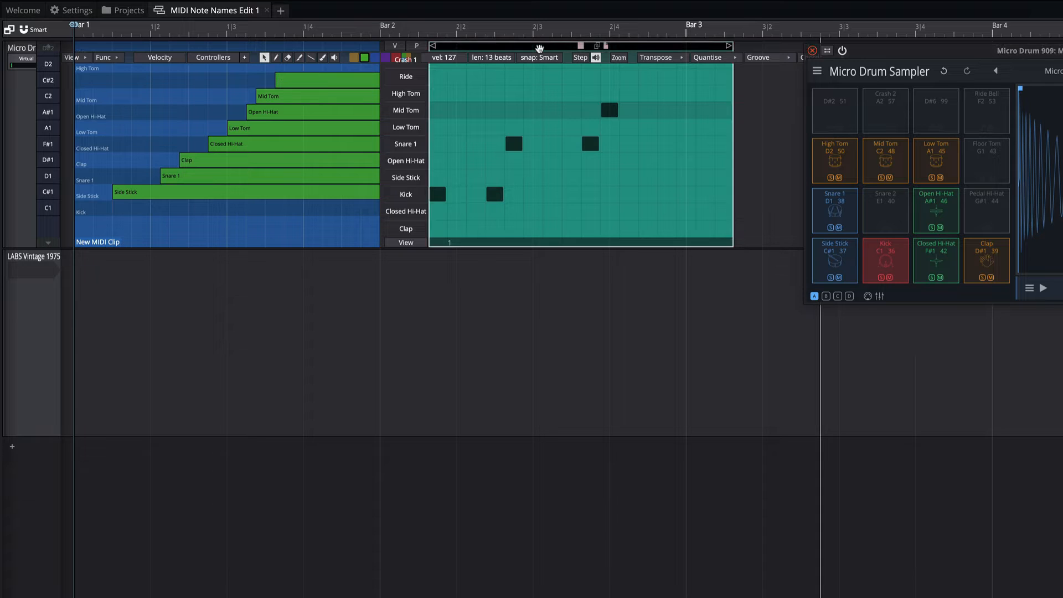
key("Delete")
Rename the Snare 1 pad in the Micro Drum Sampler as SN.
left_click(841, 204)
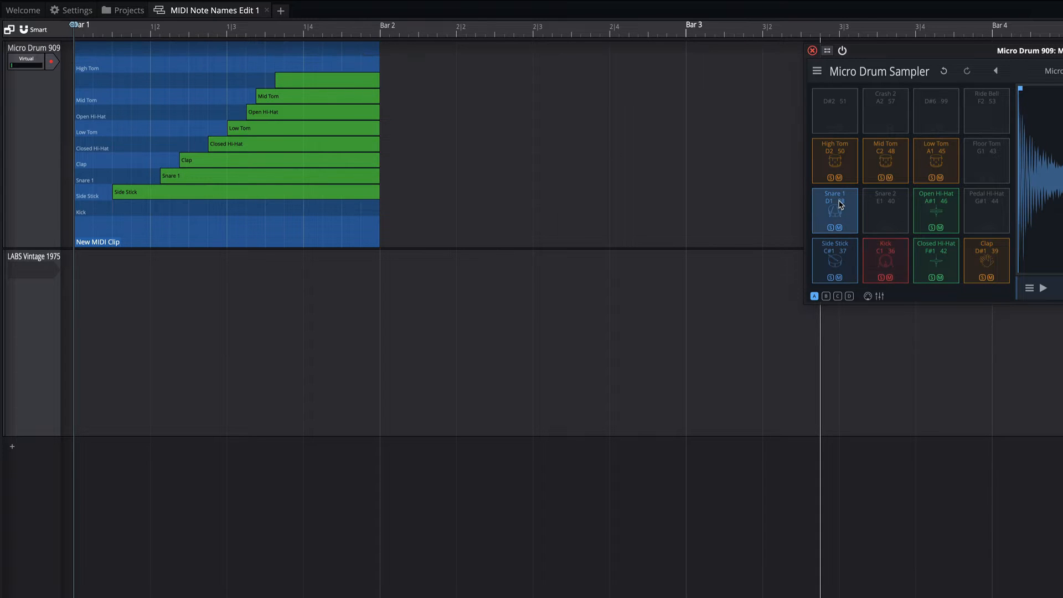
left_click(824, 288)
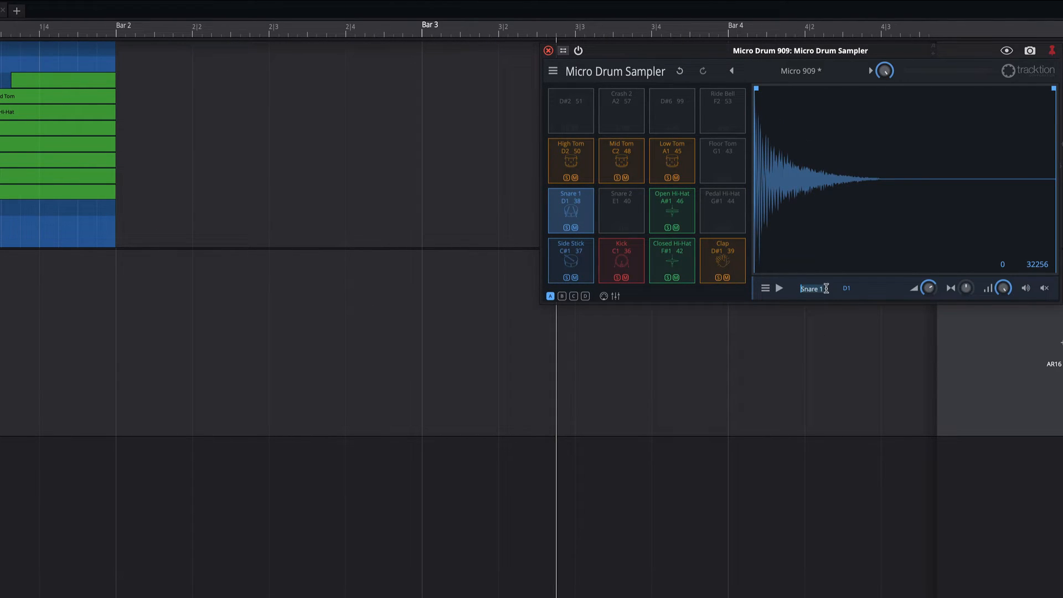
type("SN")
key("Return")
Insert a new step clip after the MIDI clip on the Micro Drum 909 track and close the sampler window.
right_click(201, 140)
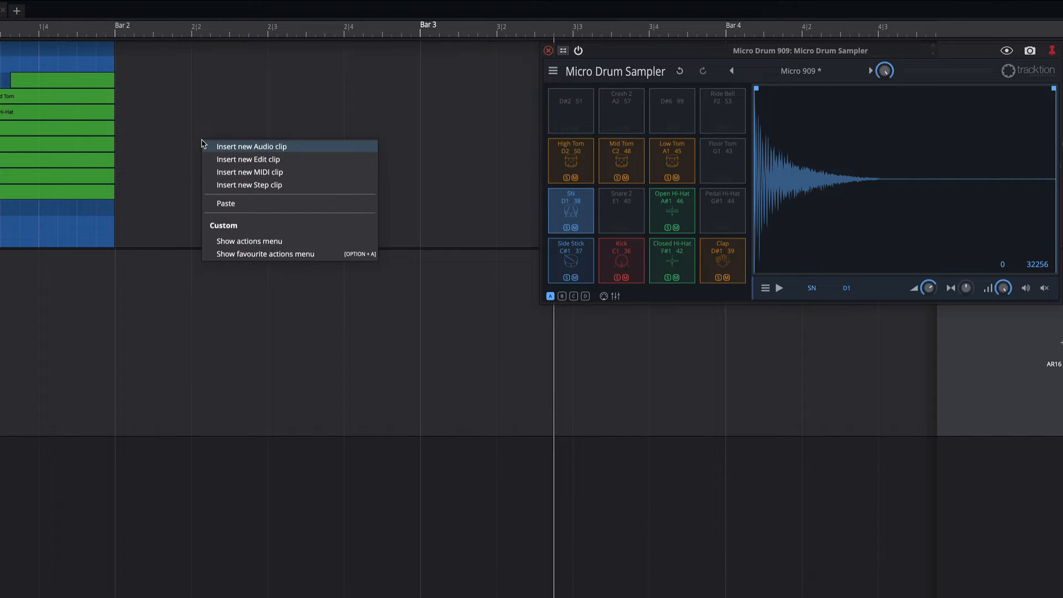
left_click(239, 183)
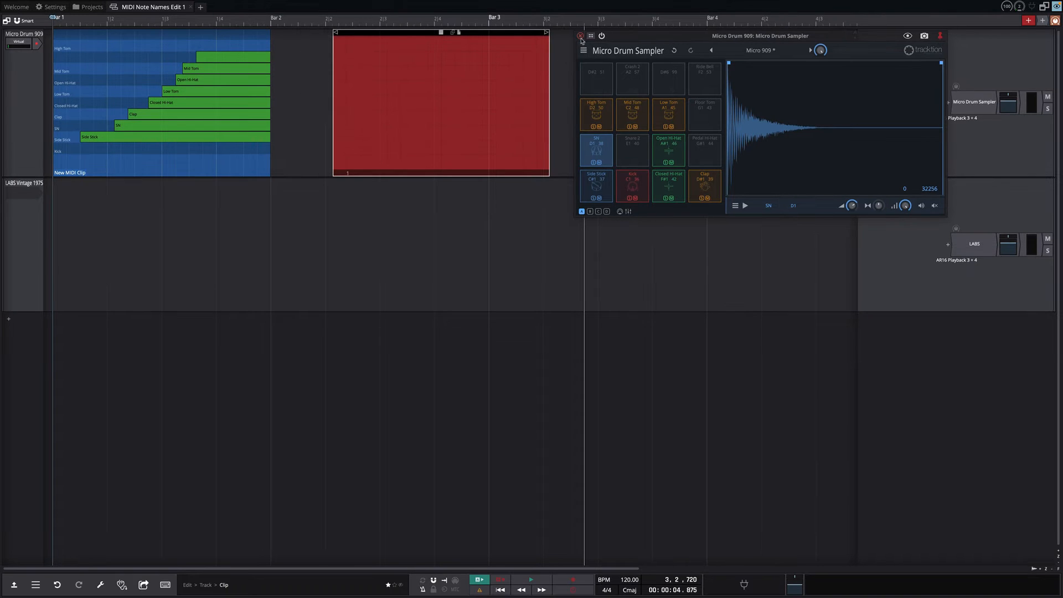
left_click(580, 36)
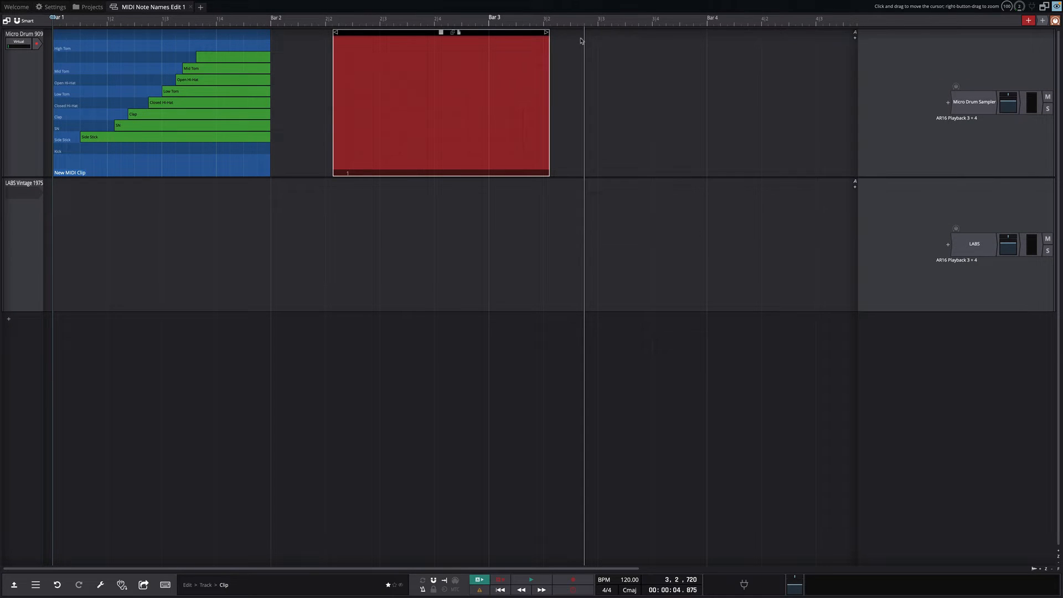
Open the LABS plugin beside the clips, check which preset is loaded, and close its window.
double_click(985, 245)
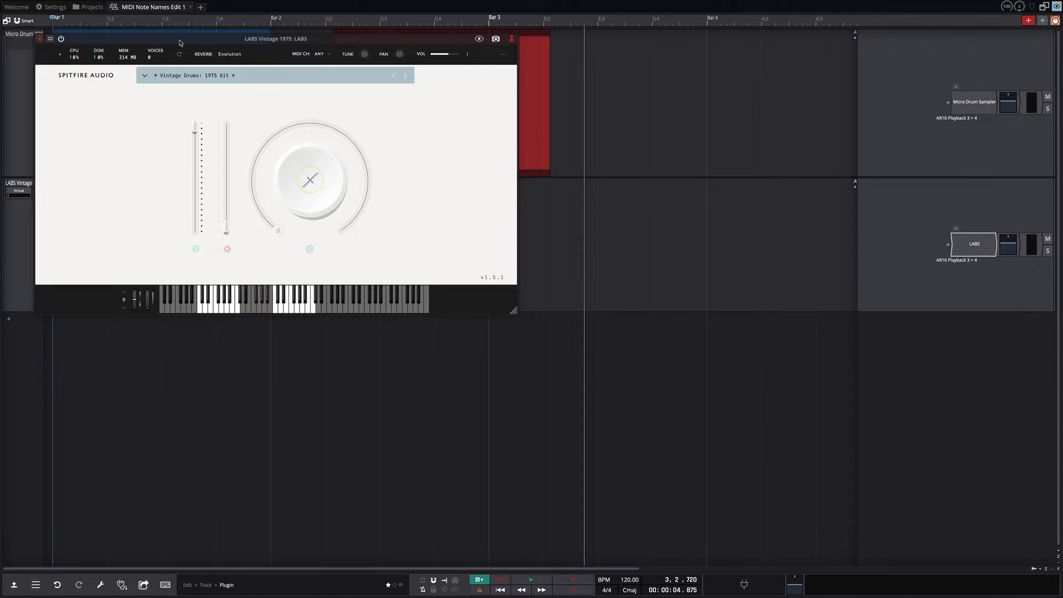
left_click_drag(180, 43, 500, 217)
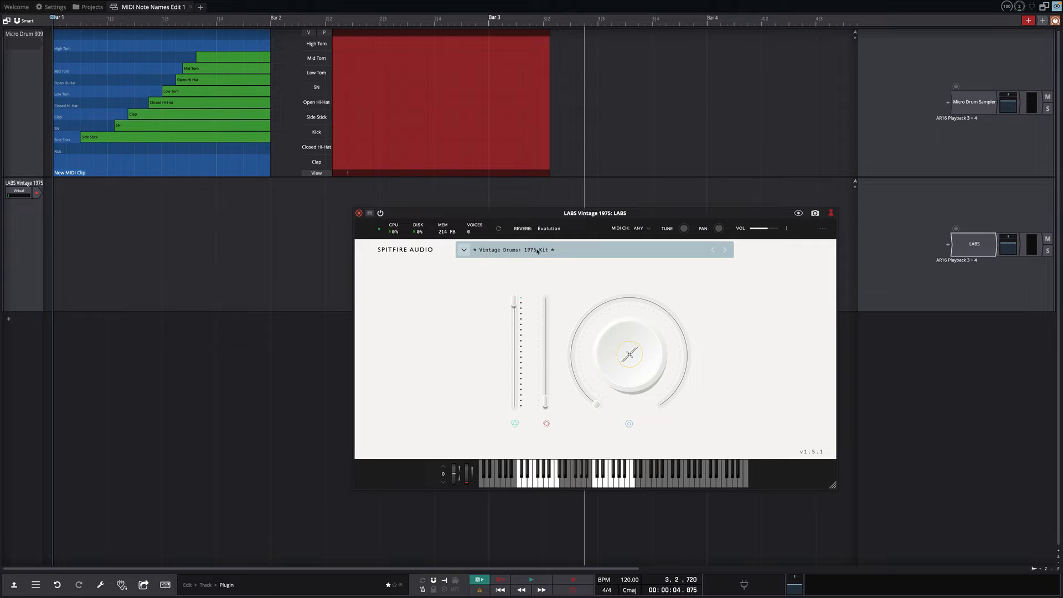
left_click(359, 213)
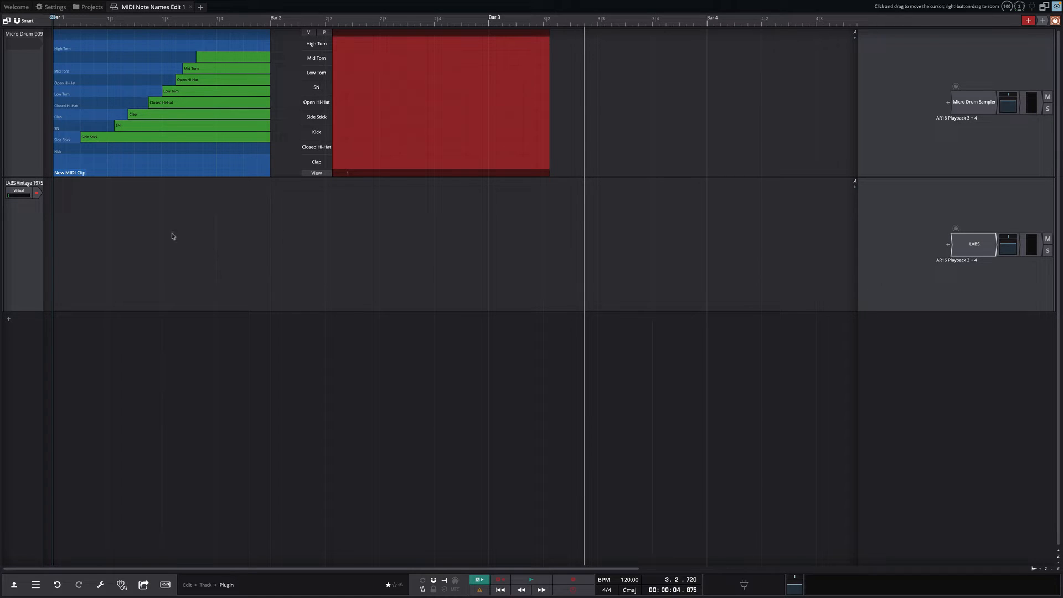
Insert a new MIDI clip on the LABS Vintage 1975 track and check its note keyboard.
right_click(118, 238)
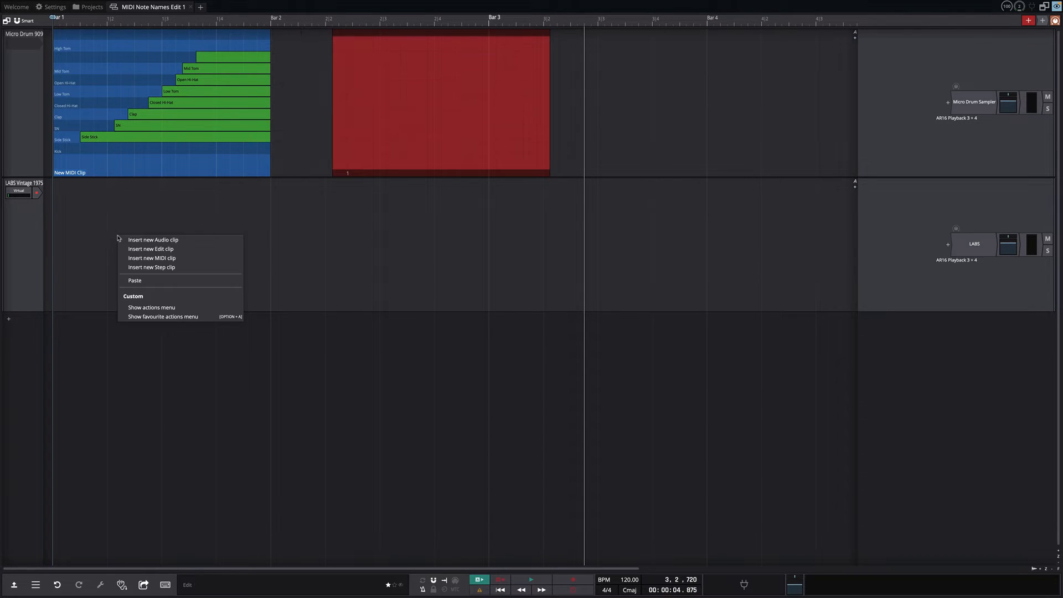
left_click(143, 259)
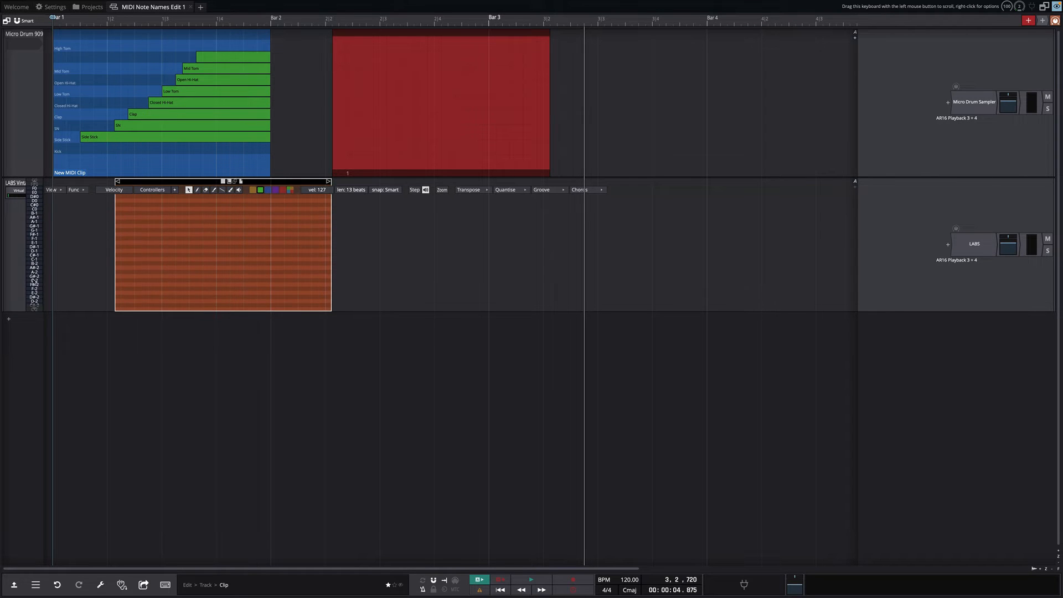
scroll(35, 282, "up", 5)
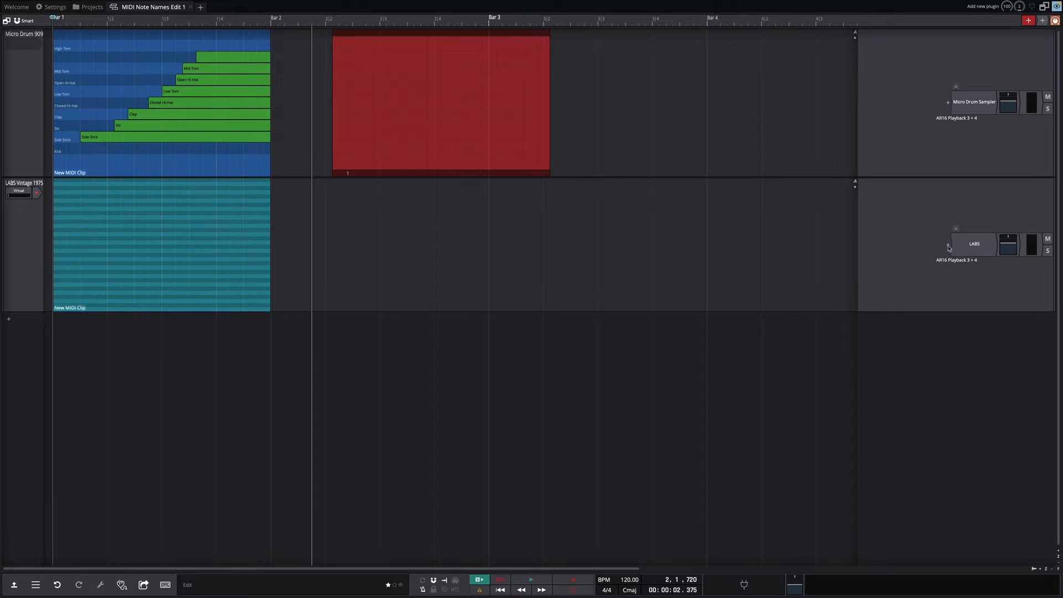
Add the MIDI Note Names plugin before LABS on the LABS Vintage 1975 track.
left_click(948, 244)
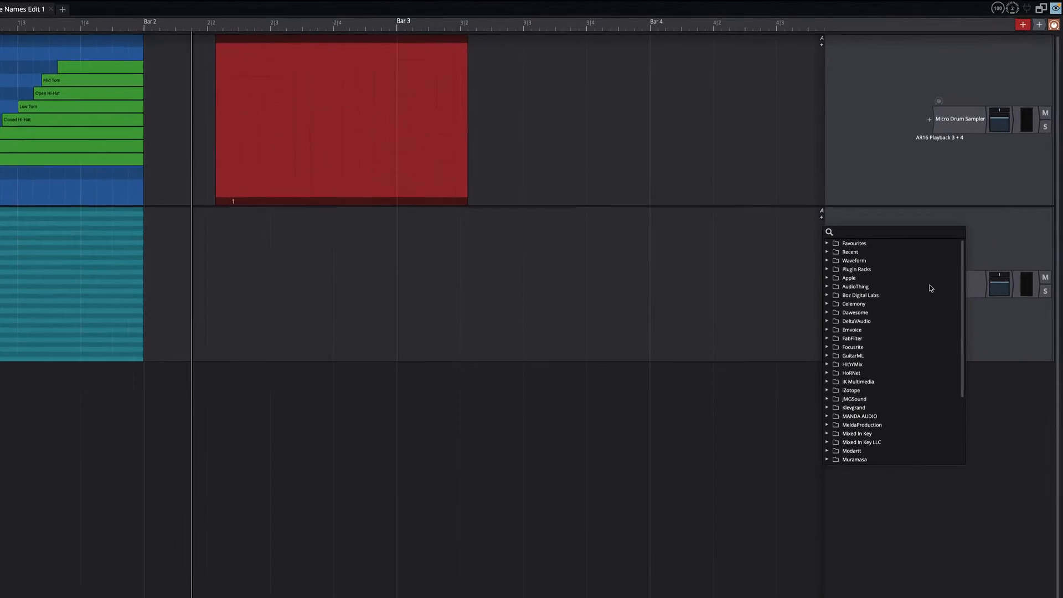
type("MIDI")
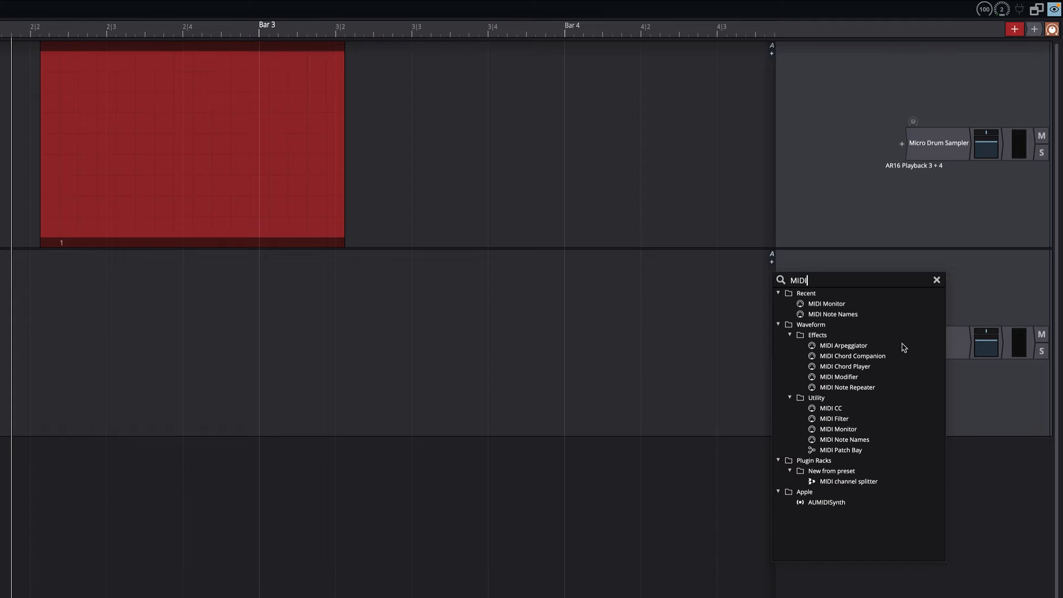
left_click(848, 314)
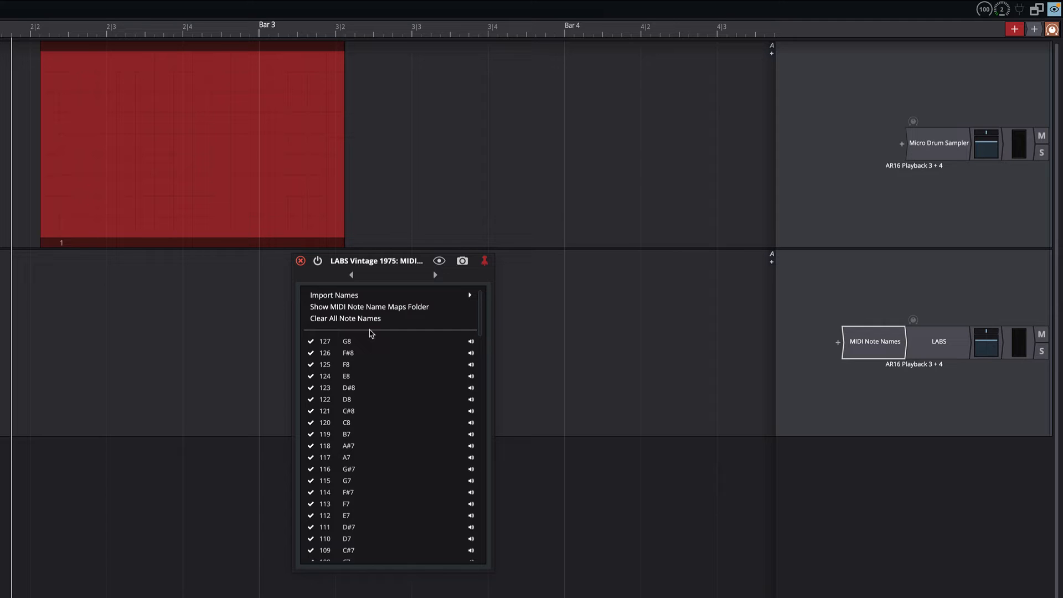
Switch notes 127 (G8) and 121 (C#8) off and back on in the MIDI Note Names list.
left_click(311, 342)
left_click(310, 342)
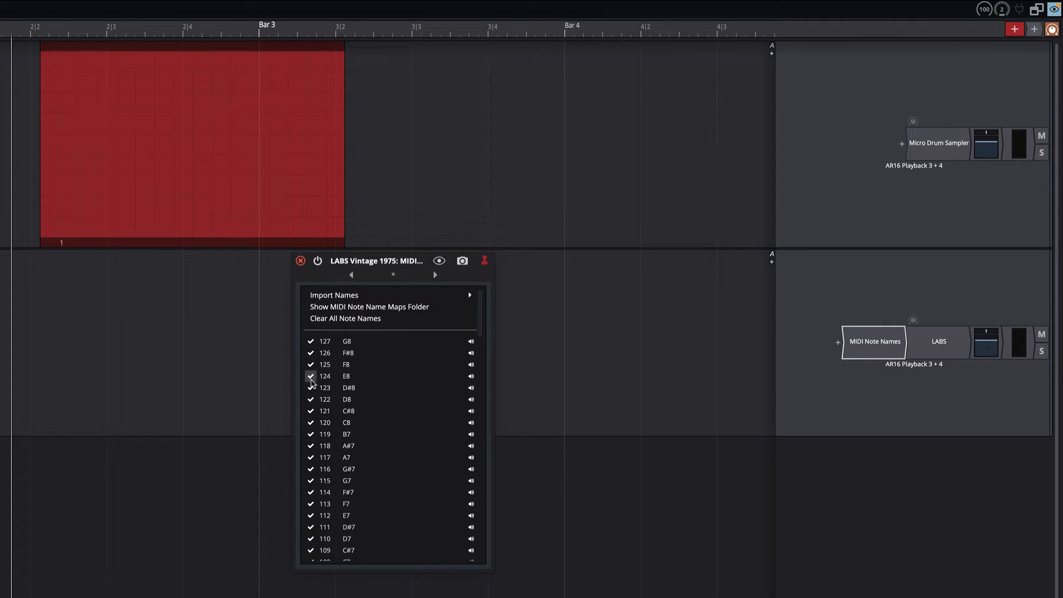
left_click(311, 411)
left_click(311, 411)
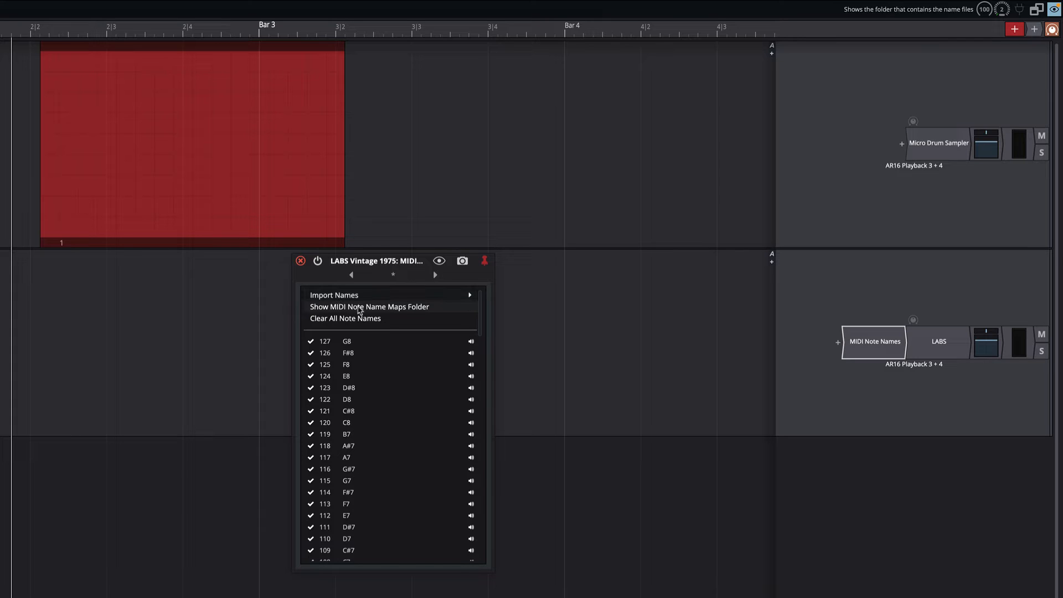
Import the note names from "Drum Map - Spitfire Audo LABS.txt" into the MIDI Note Names plugin.
left_click(330, 300)
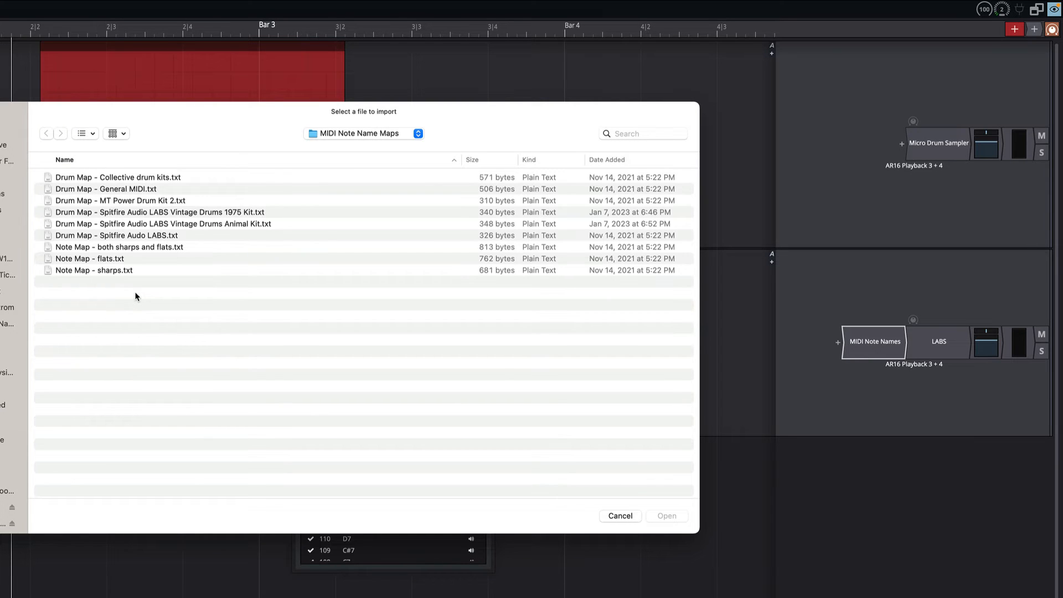
left_click(138, 237)
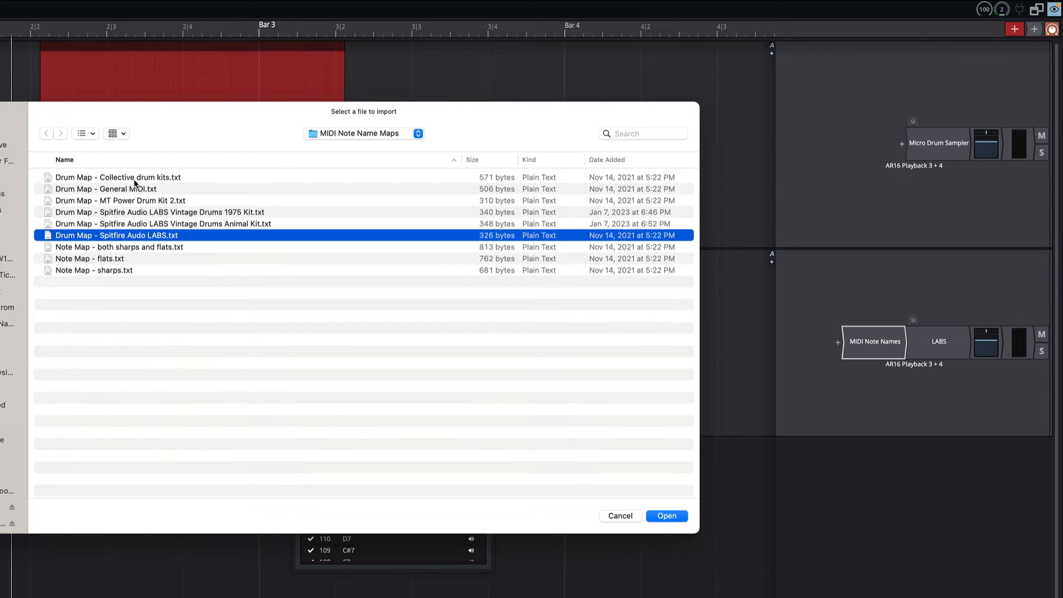
left_click(675, 518)
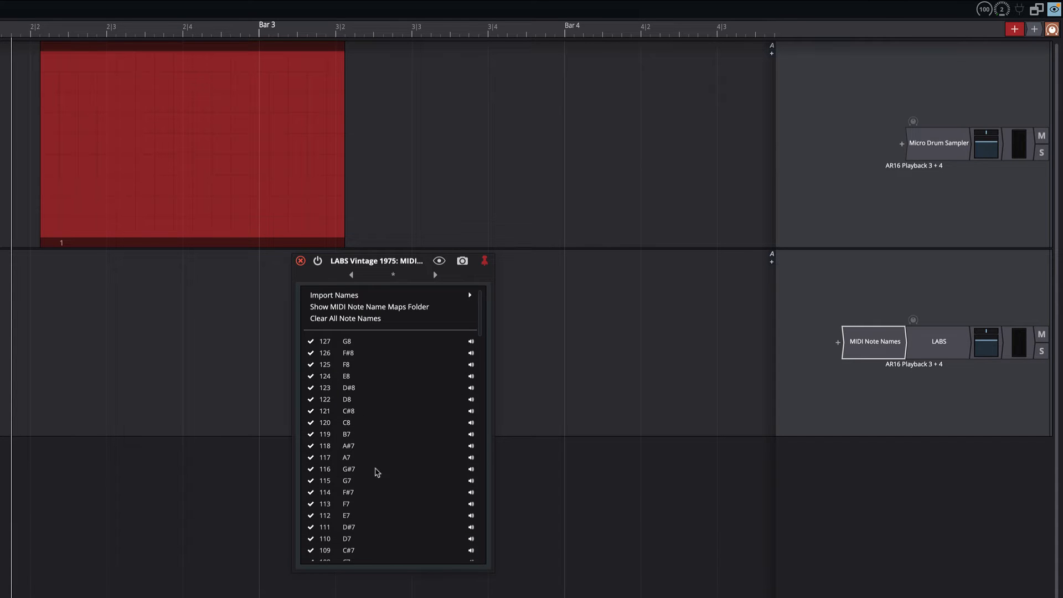
Examine the imported drum names in the MIDI Note Names list and in the LABS track's MIDI clip.
scroll(380, 480, "down", 10)
scroll(380, 480, "down", 13)
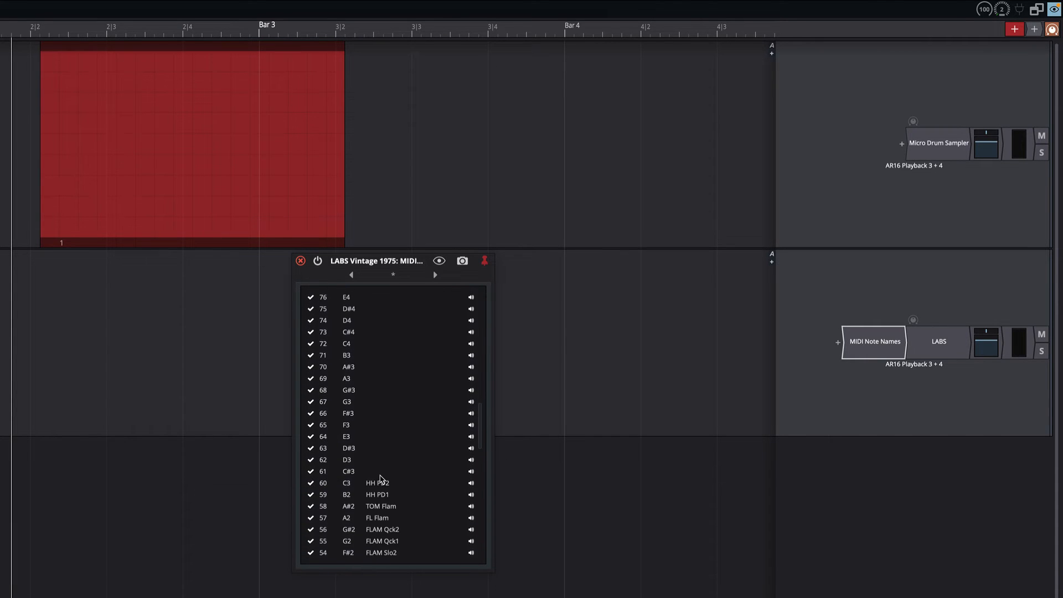
scroll(380, 480, "down", 3)
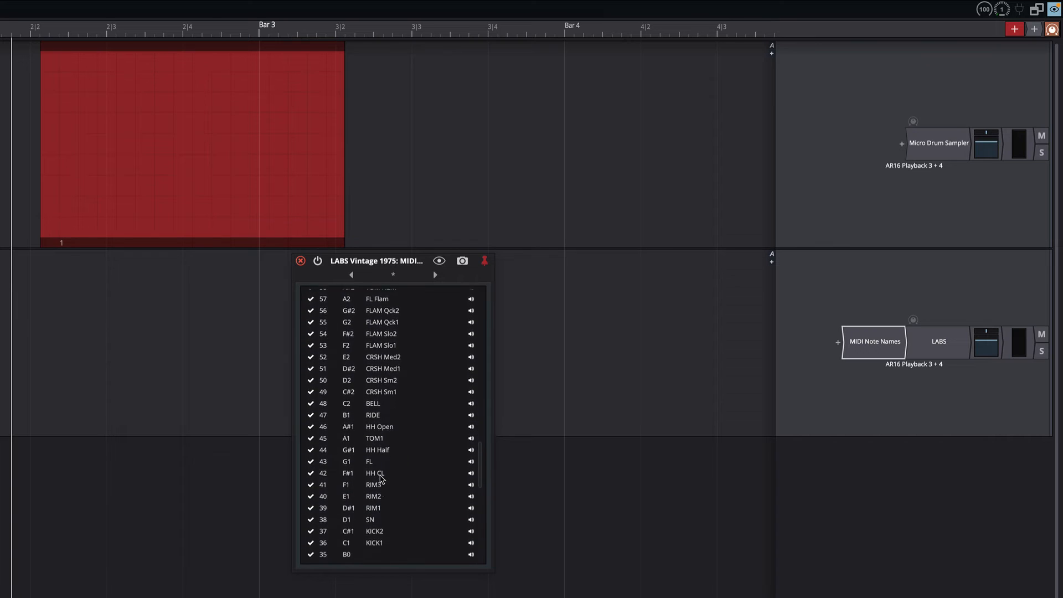
scroll(380, 480, "up", 3)
scroll(381, 479, "down", 1)
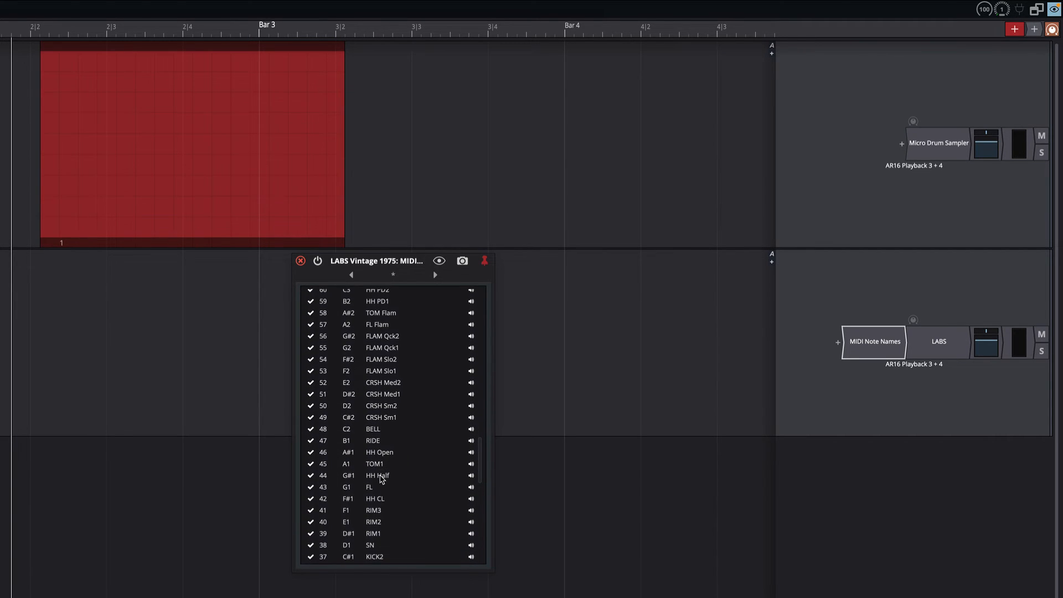
left_click(1, 332)
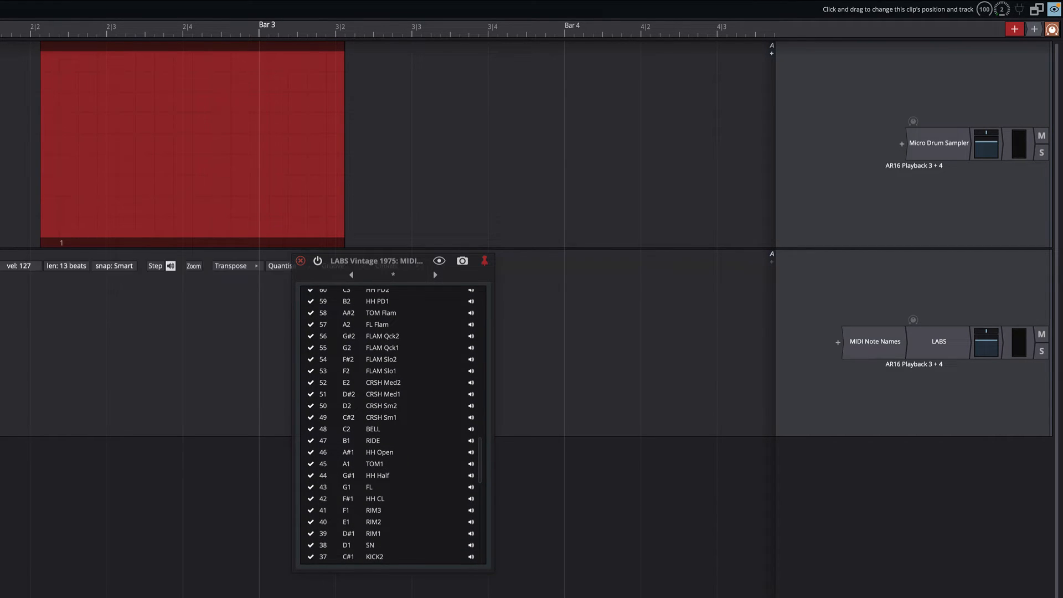
scroll(188, 344, "right", 1)
scroll(188, 343, "right", 1)
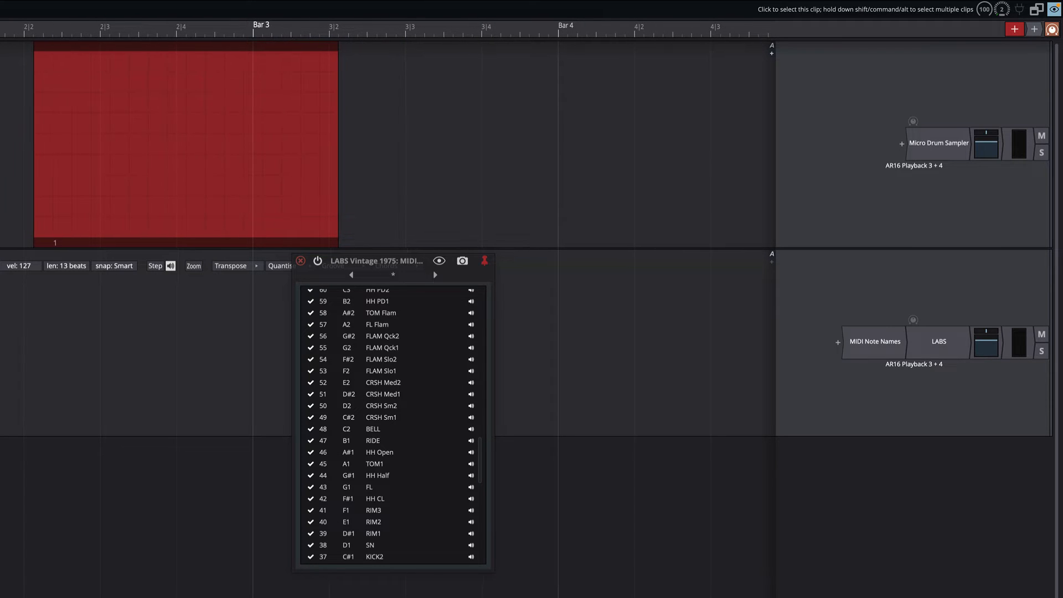
scroll(188, 343, "left", 1)
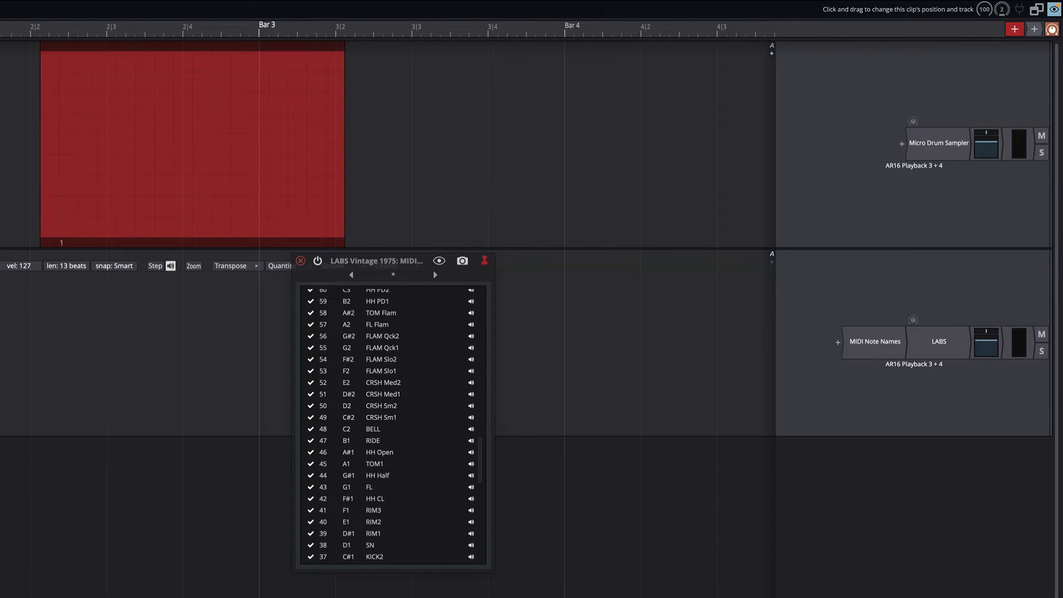
scroll(378, 292, "up", 10)
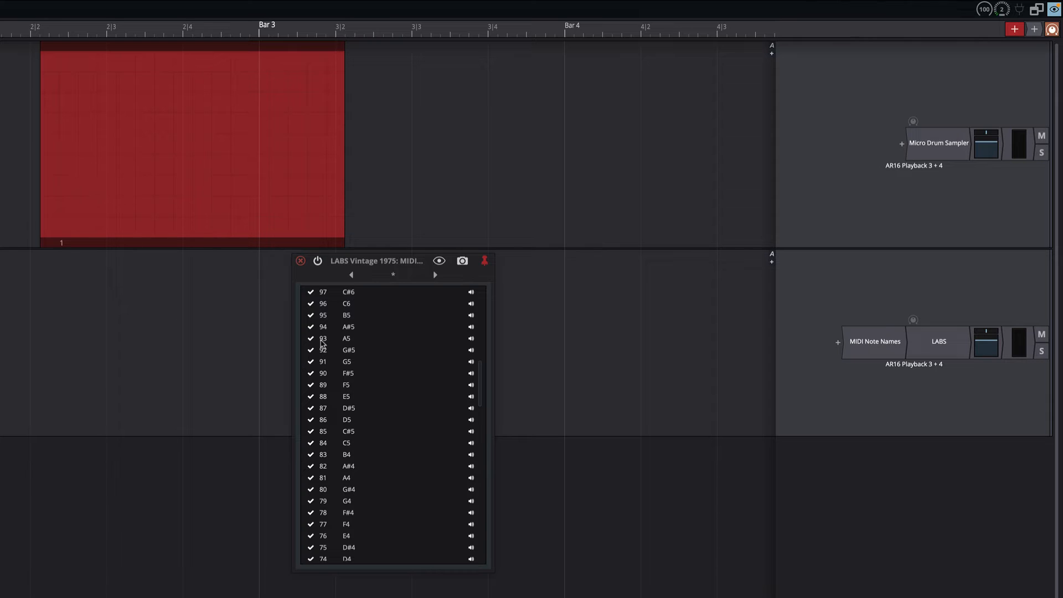
Check the drum names beside a new step clip on the LABS Vintage 1975 track and delete that clip.
left_click_drag(369, 259, 503, 258)
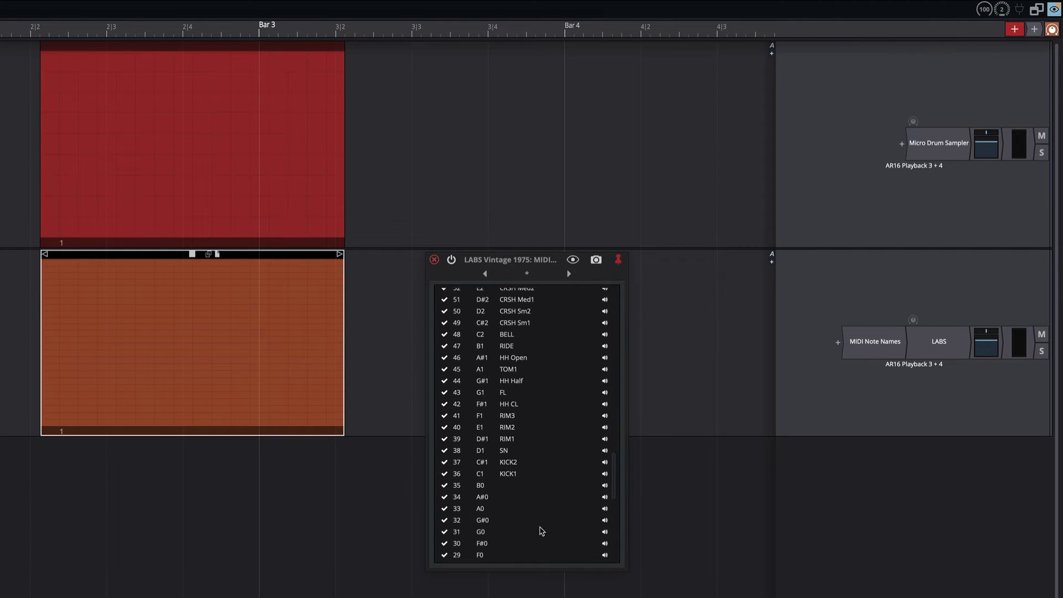
mouse_move(57, 426)
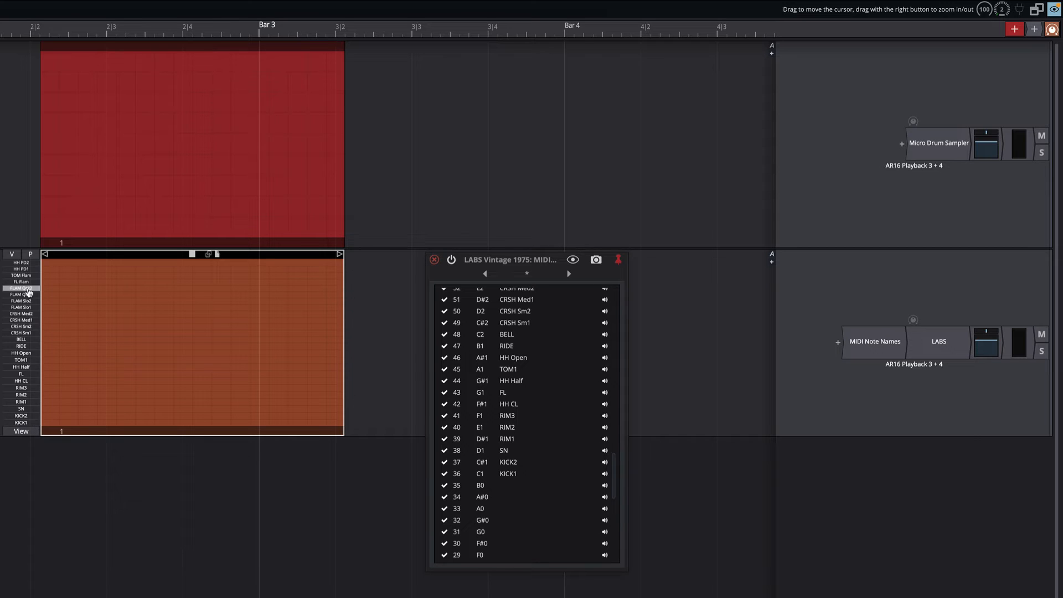
left_click(434, 260)
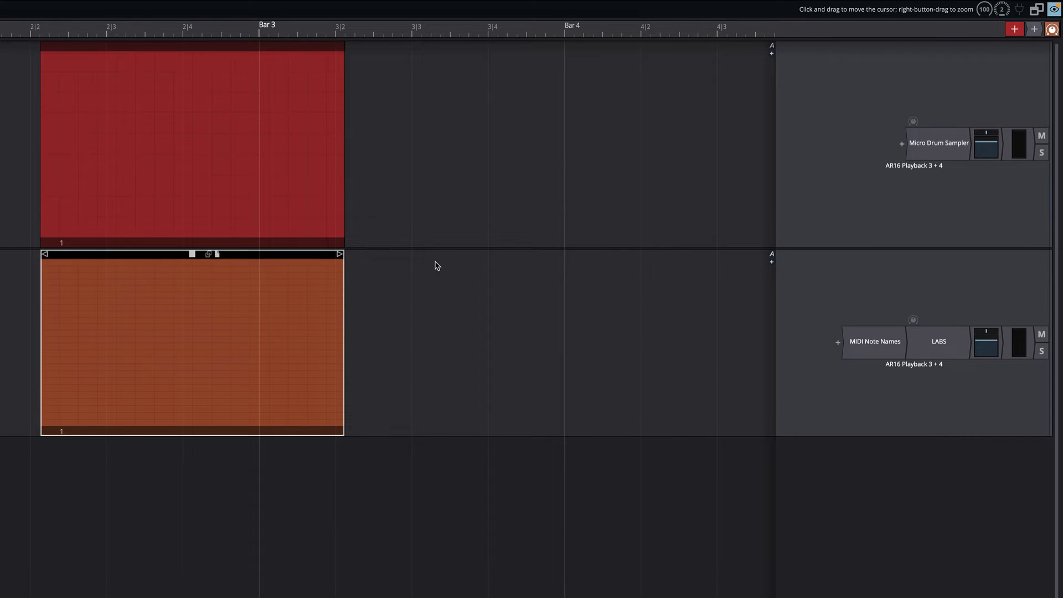
mouse_move(103, 368)
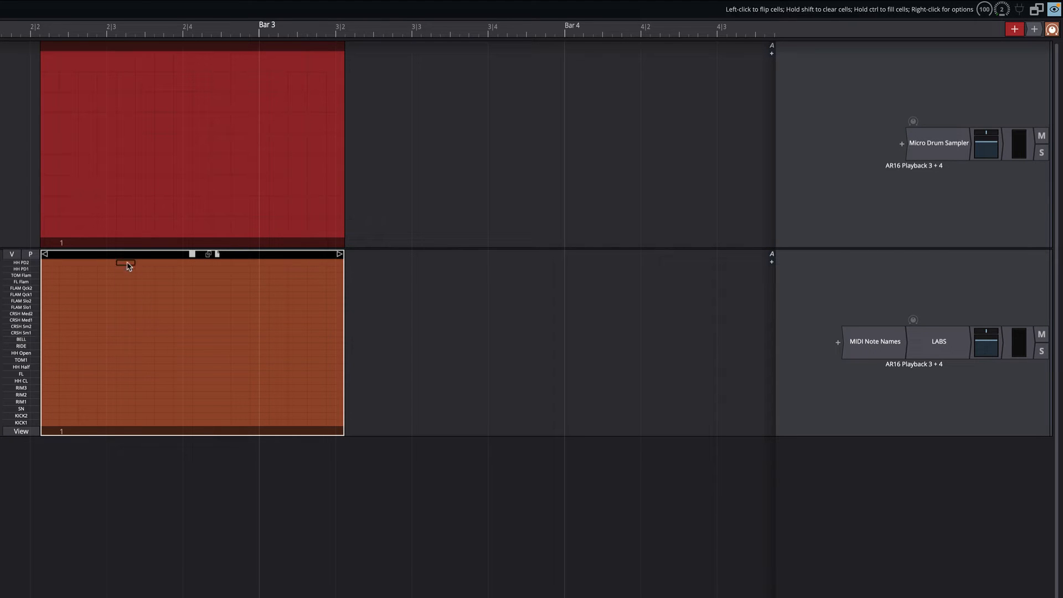
key("Delete")
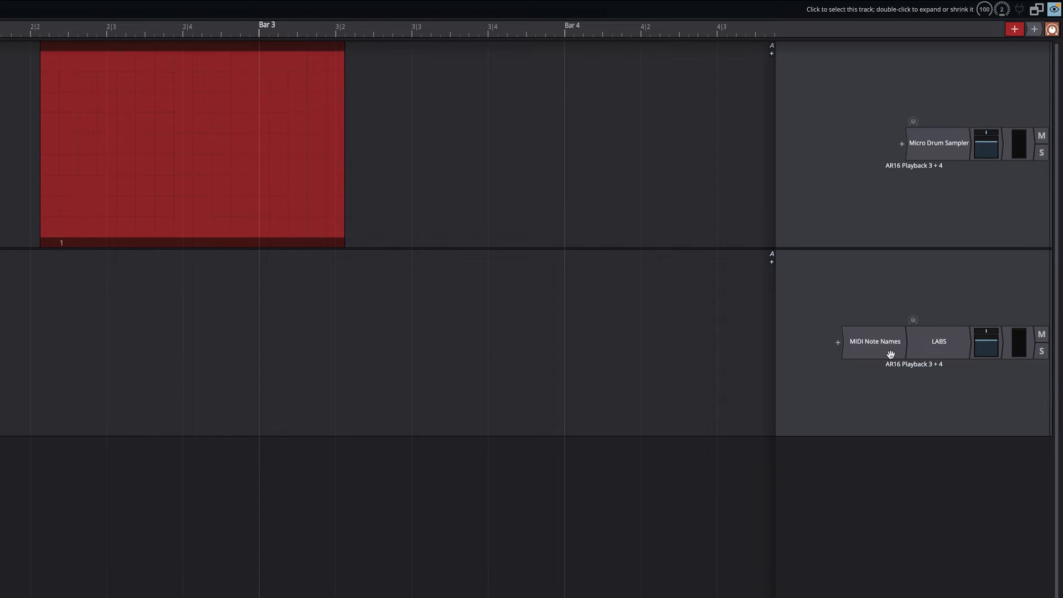
Reopen the MIDI Note Names plugin and switch off notes 121 (C#8) and 120 (C8).
double_click(862, 349)
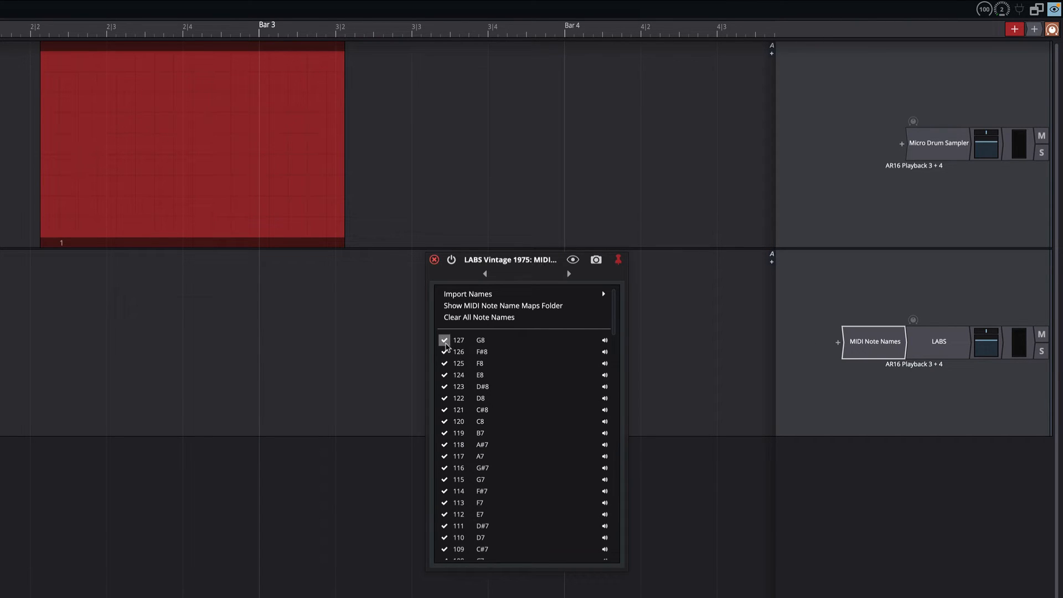
left_click(445, 410)
left_click(444, 423)
Switch off KICK2, RIM1, RIM2, RIM3, HH Half and TOM1 in the MIDI Note Names list.
scroll(446, 476, "down", 10)
scroll(449, 479, "down", 8)
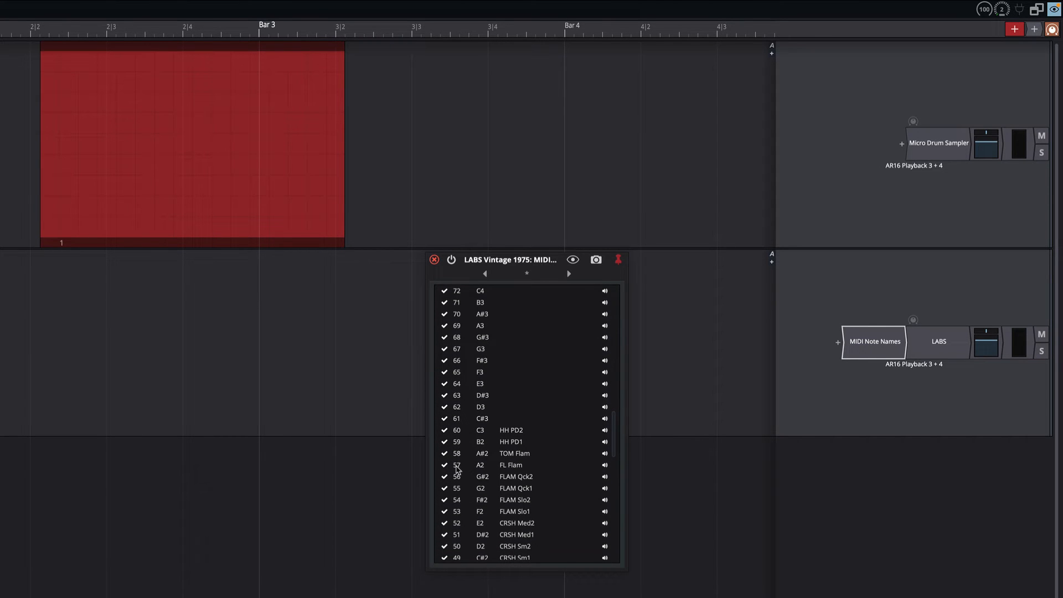
scroll(458, 470, "down", 3)
scroll(457, 470, "down", 3)
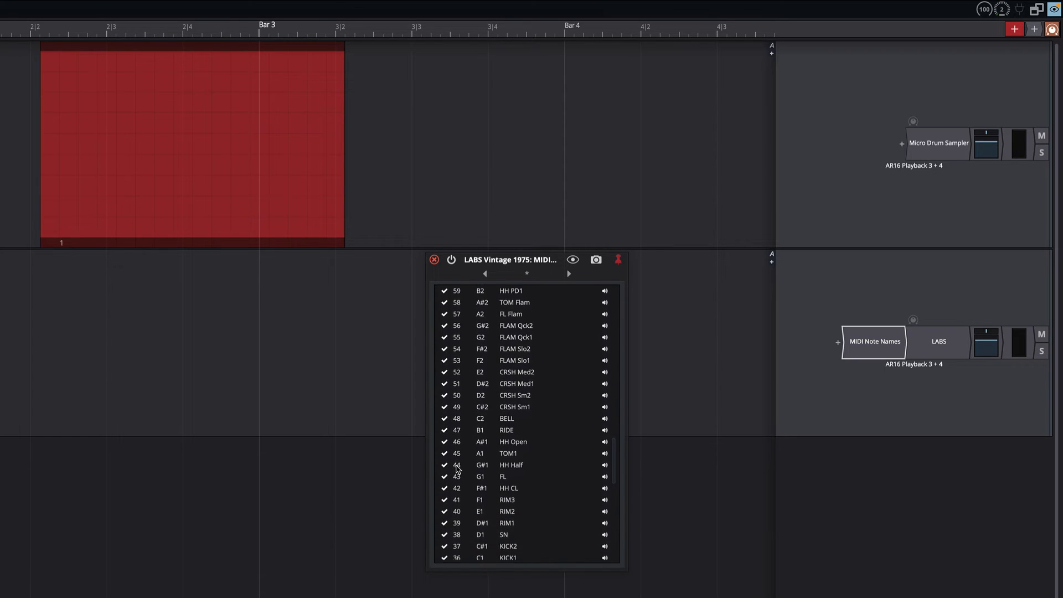
scroll(458, 469, "up", 1)
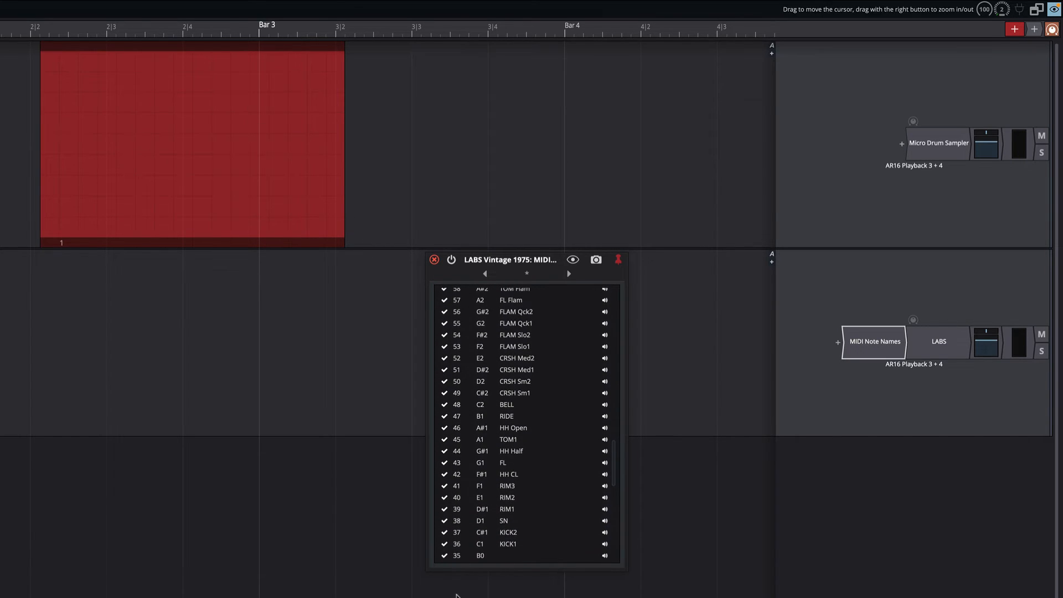
left_click(445, 532)
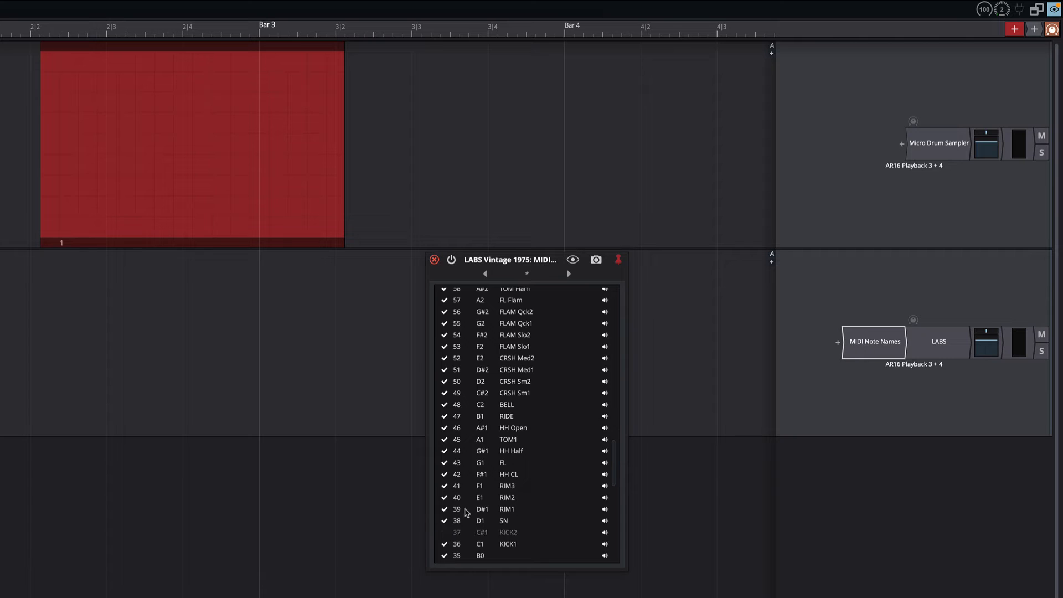
left_click(445, 509)
left_click(444, 498)
left_click(444, 486)
left_click(445, 452)
left_click(445, 440)
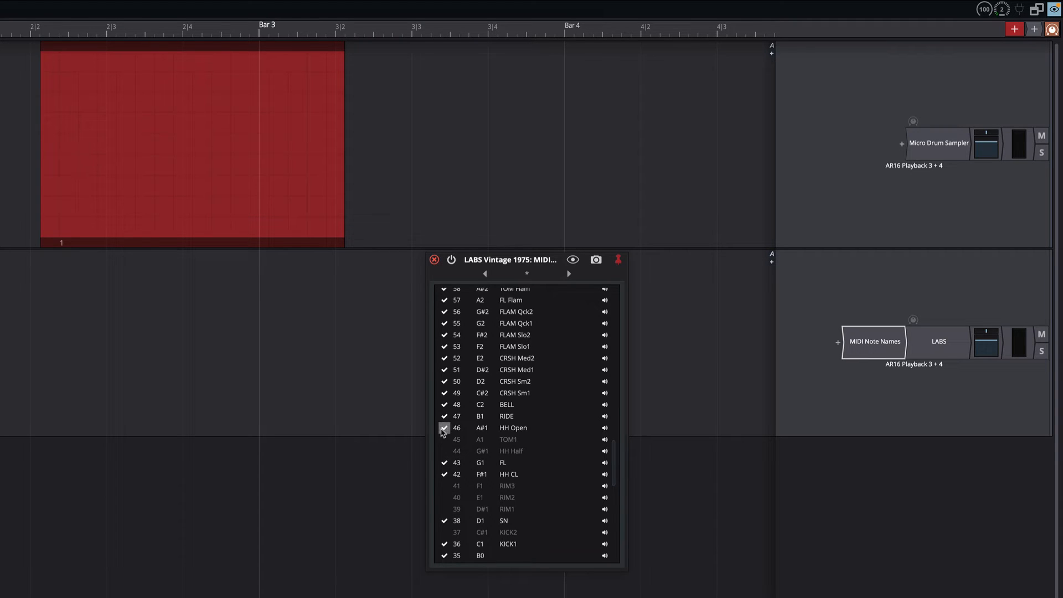
Switch off BELL and the four CRSH notes, 48 to 52, keeping HH Open and RIDE enabled.
left_click(443, 429)
left_click(444, 429)
left_click(445, 404)
left_click(445, 393)
left_click(445, 382)
left_click(445, 370)
left_click(445, 358)
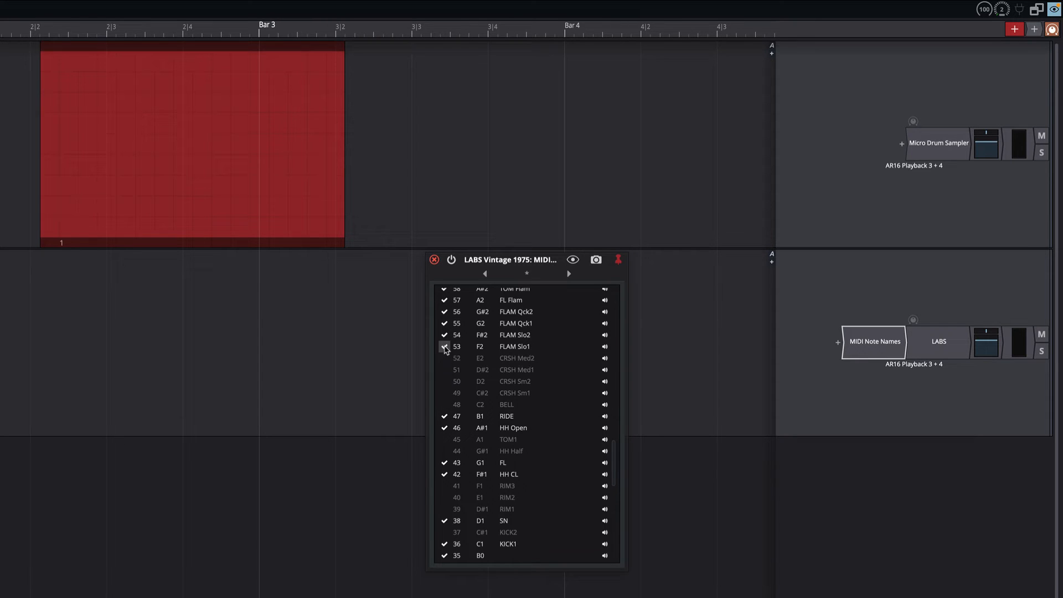
Switch off notes 53 to 60, from FLAM Slo1 up to HH PD2, in the MIDI Note Names list.
left_click(445, 346)
left_click(445, 335)
left_click(445, 323)
left_click(445, 312)
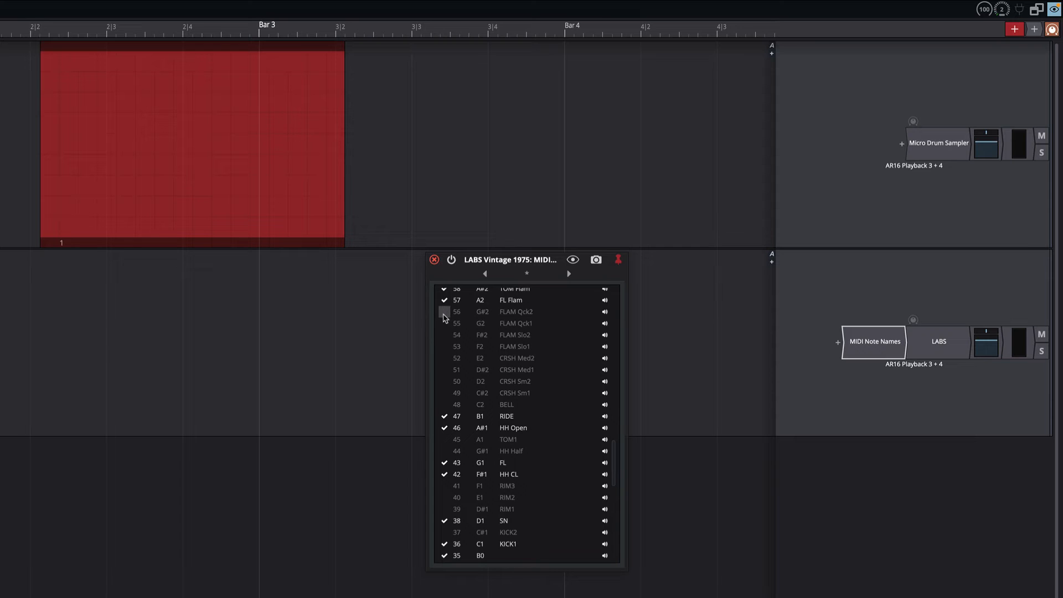
left_click(445, 300)
scroll(445, 306, "up", 4)
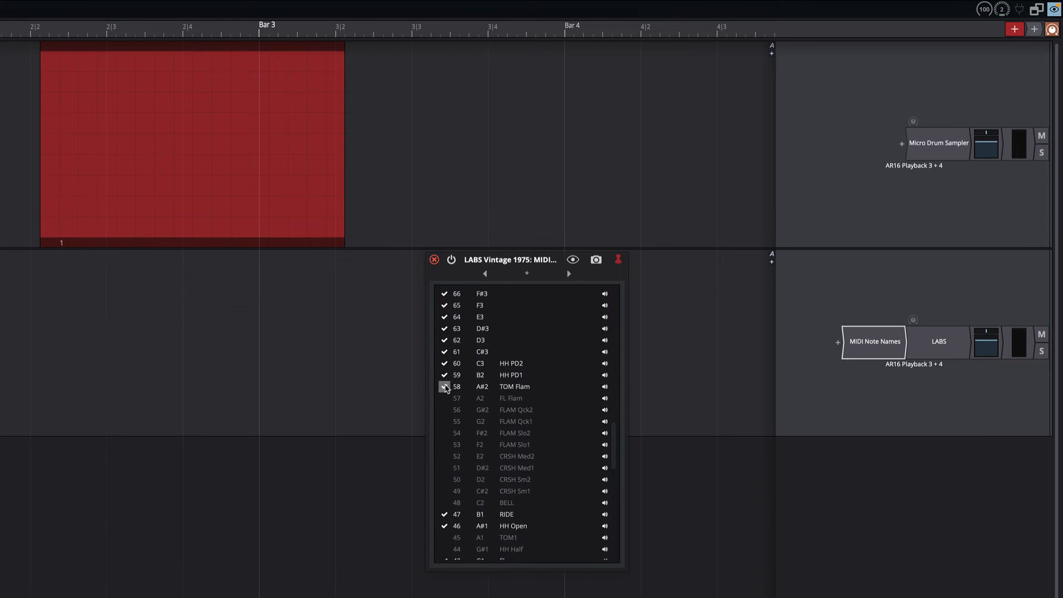
left_click(445, 386)
left_click(445, 375)
left_click(445, 363)
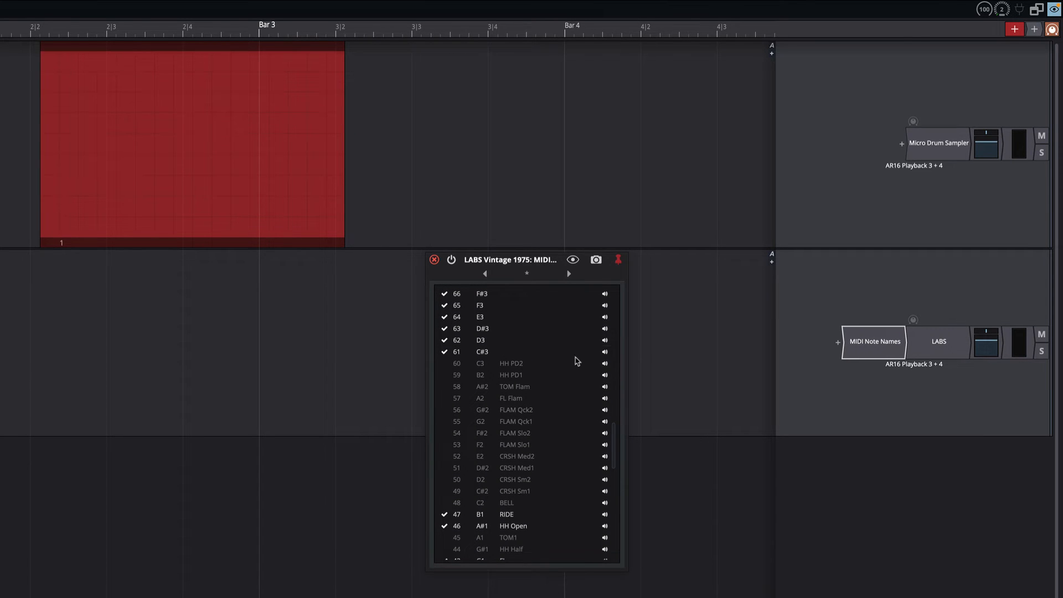
Insert a new step clip on the LABS Vintage 1975 track and align it with the red step clip above.
right_click(32, 359)
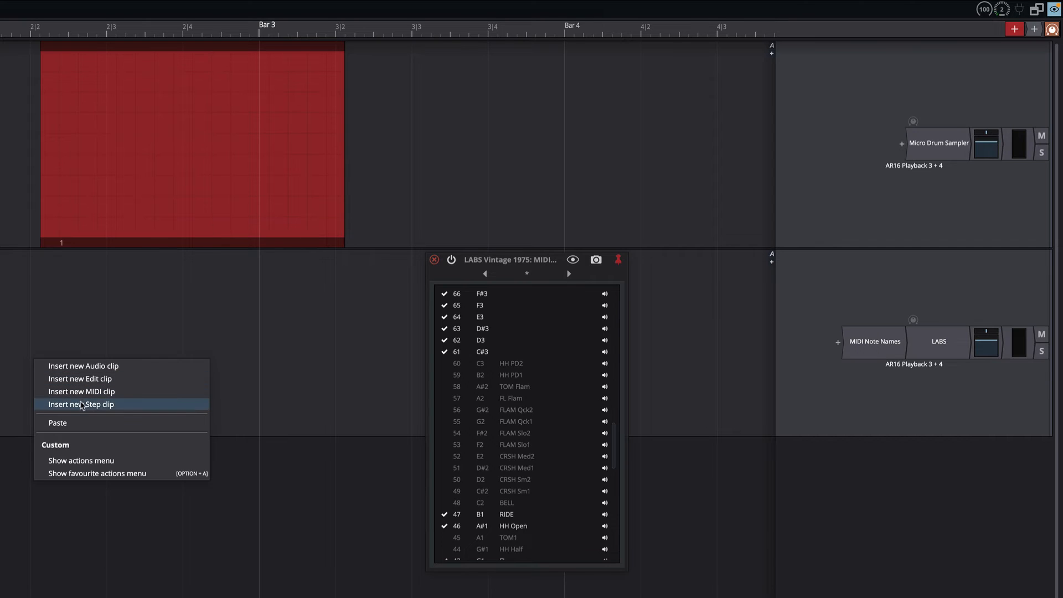
left_click(80, 405)
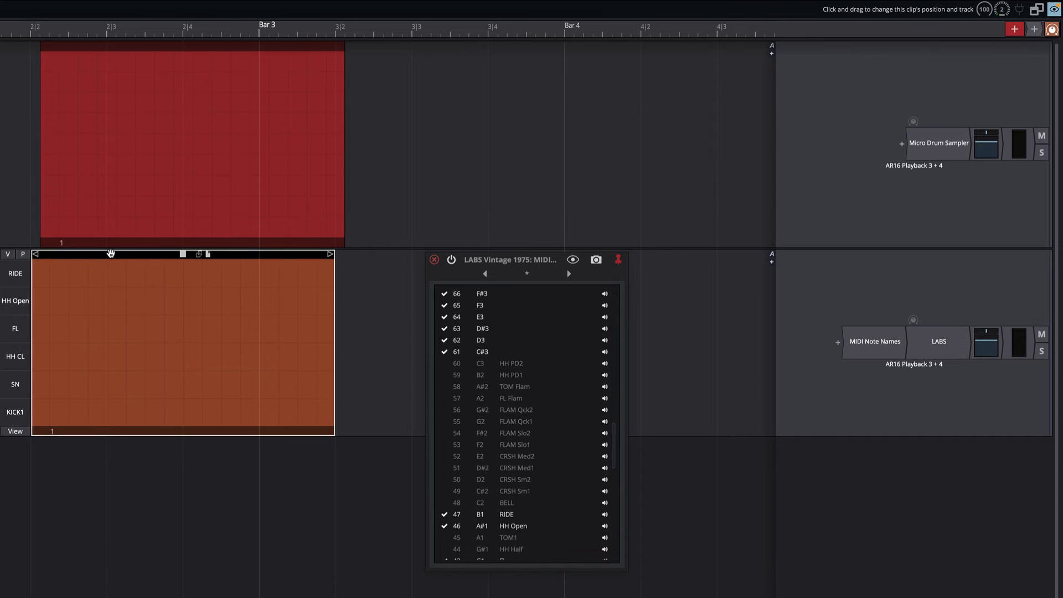
mouse_move(113, 254)
left_mouse_down()
mouse_move(137, 256)
mouse_move(122, 258)
left_mouse_up()
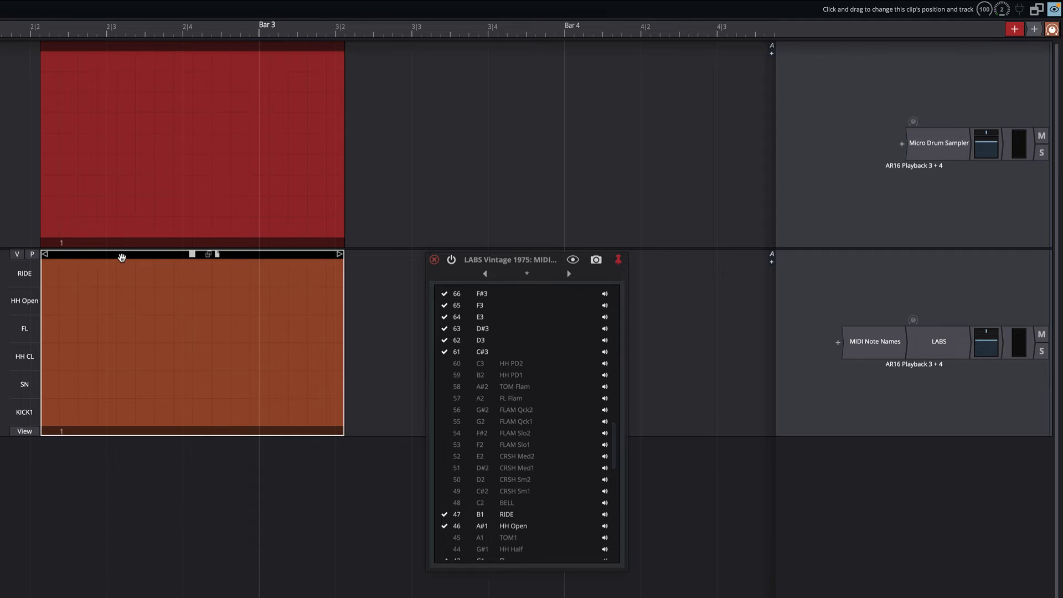
Show the MIDI Note Name Maps folder from the plugin and widen its window to reveal the full file names.
scroll(524, 371, "up", 15)
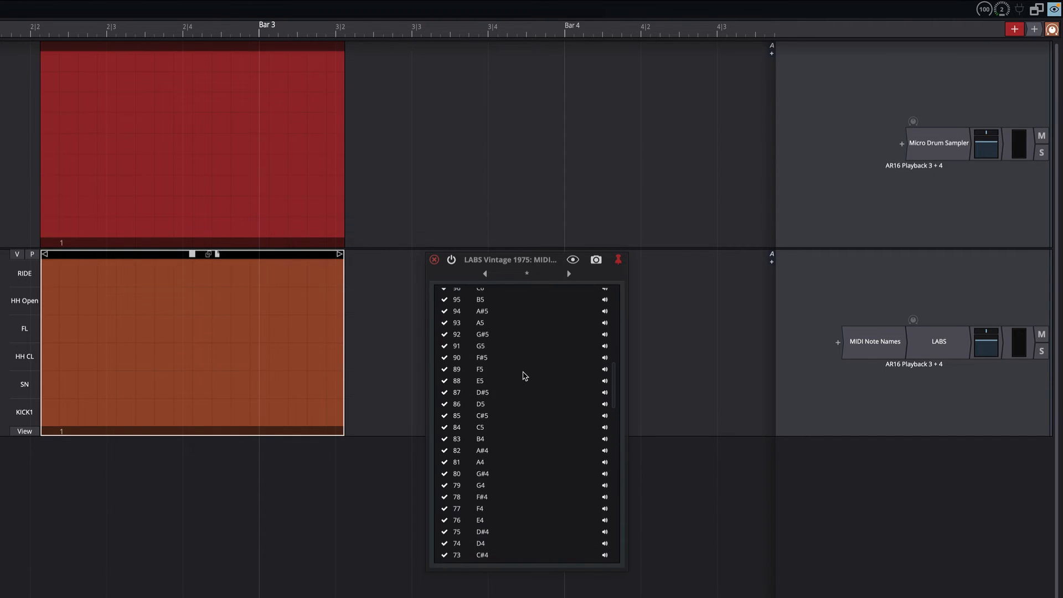
scroll(525, 377, "up", 3)
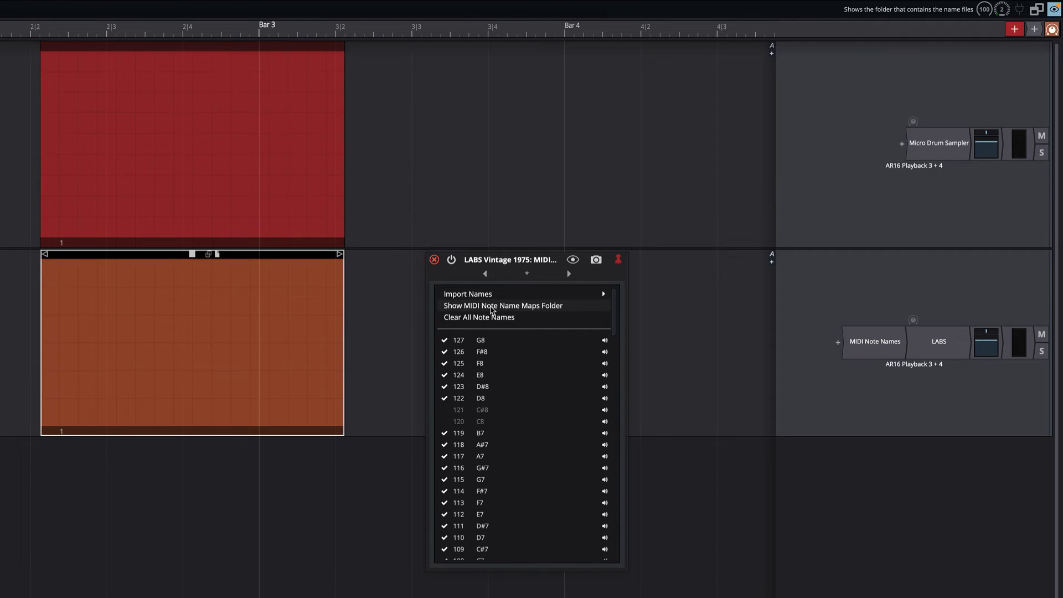
left_click(491, 311)
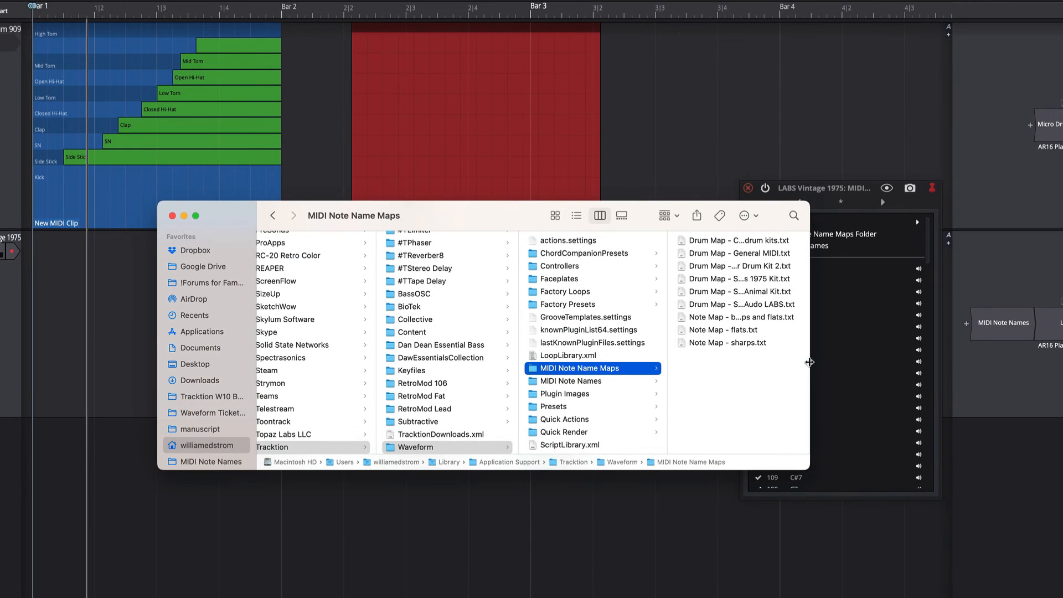
left_click_drag(810, 363, 960, 351)
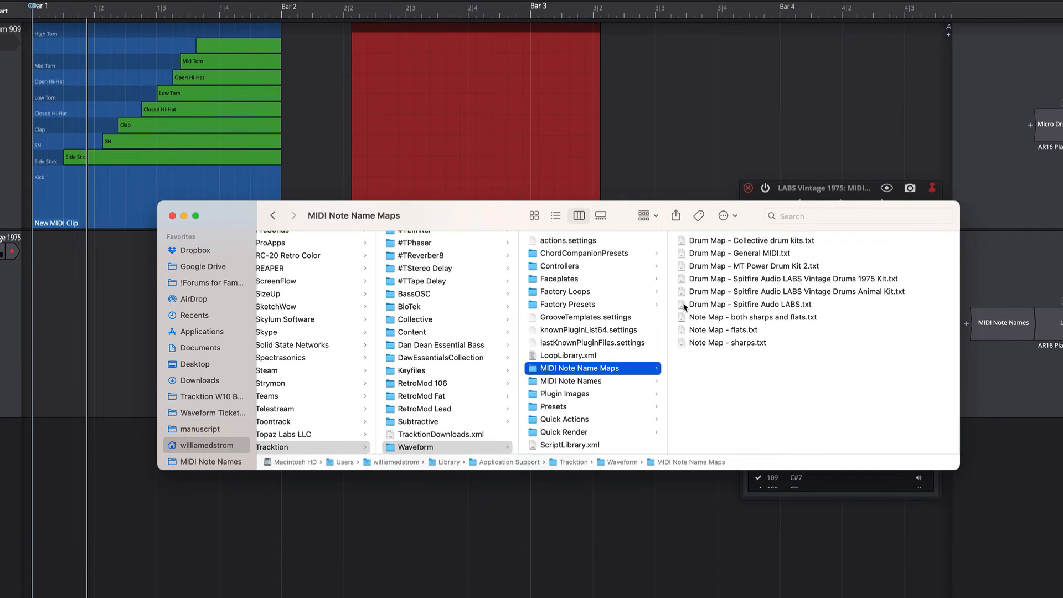
Open "Drum Map - Spitfire Audo LABS.txt", examine its comment line and note number format, and close it.
double_click(685, 306)
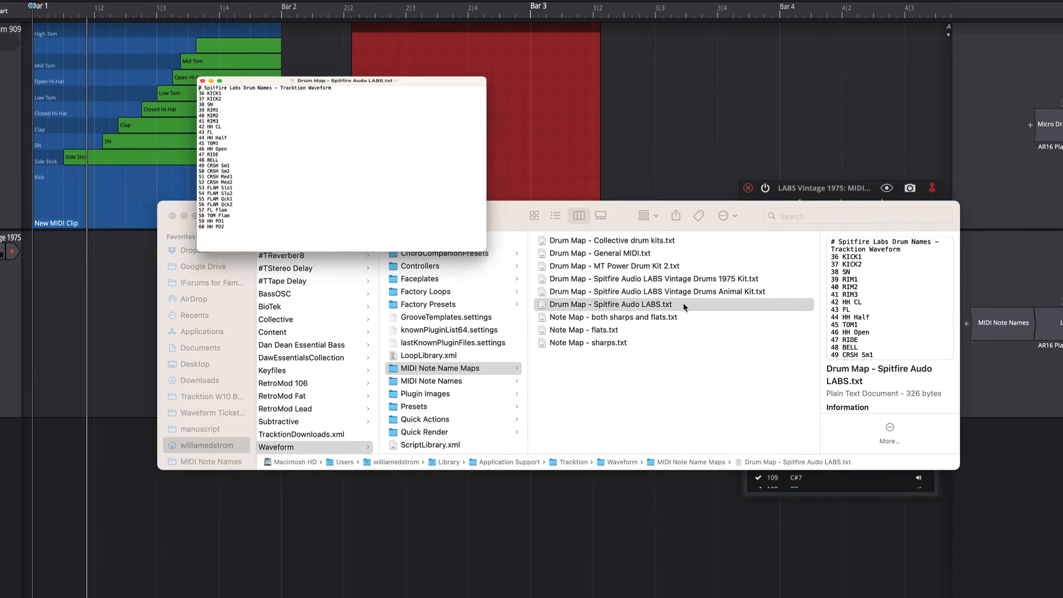
left_click_drag(168, 2, 591, 193)
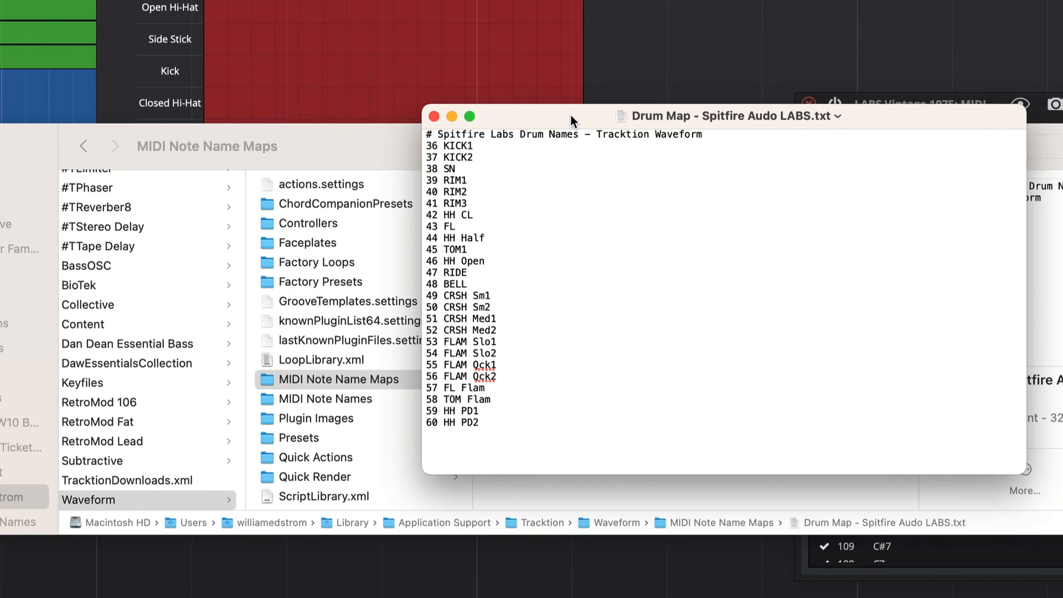
left_click_drag(580, 123, 560, 146)
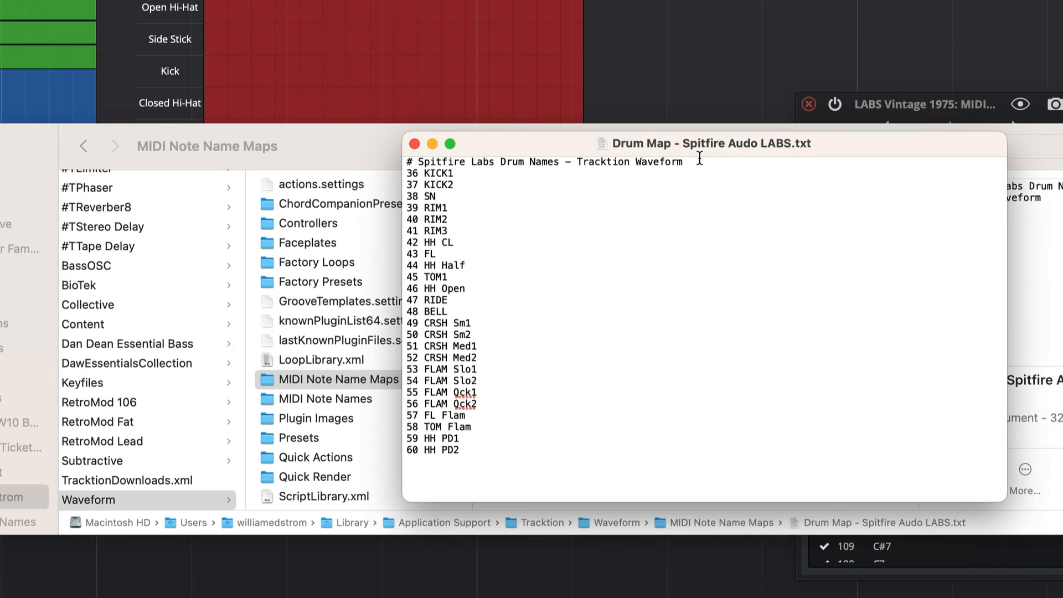
left_click(414, 144)
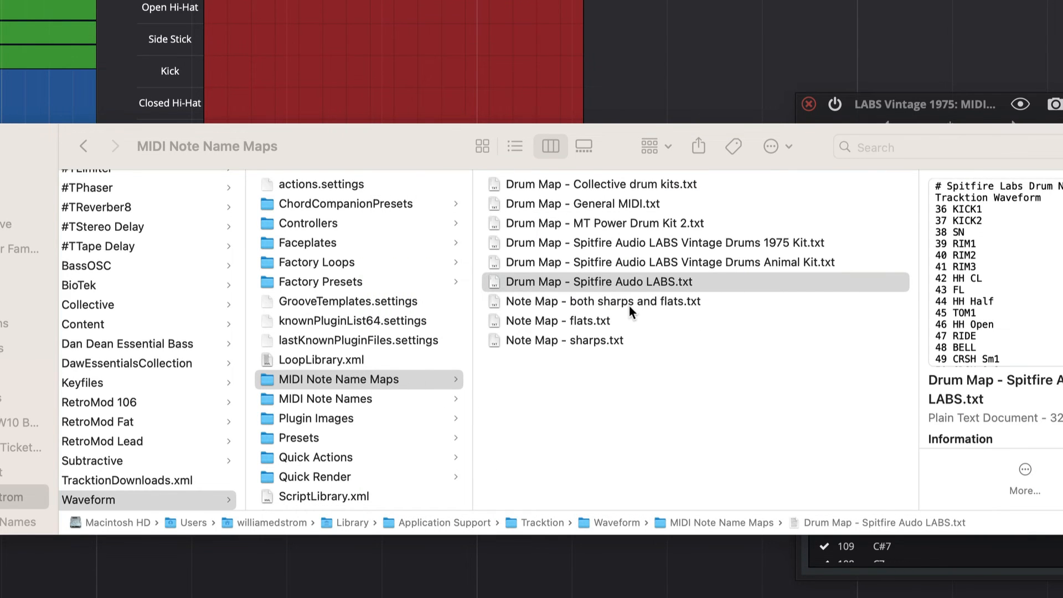
Open "Drum Map - MT Power Drum Kit 2.txt", examine how its notes are listed, and close it.
double_click(498, 224)
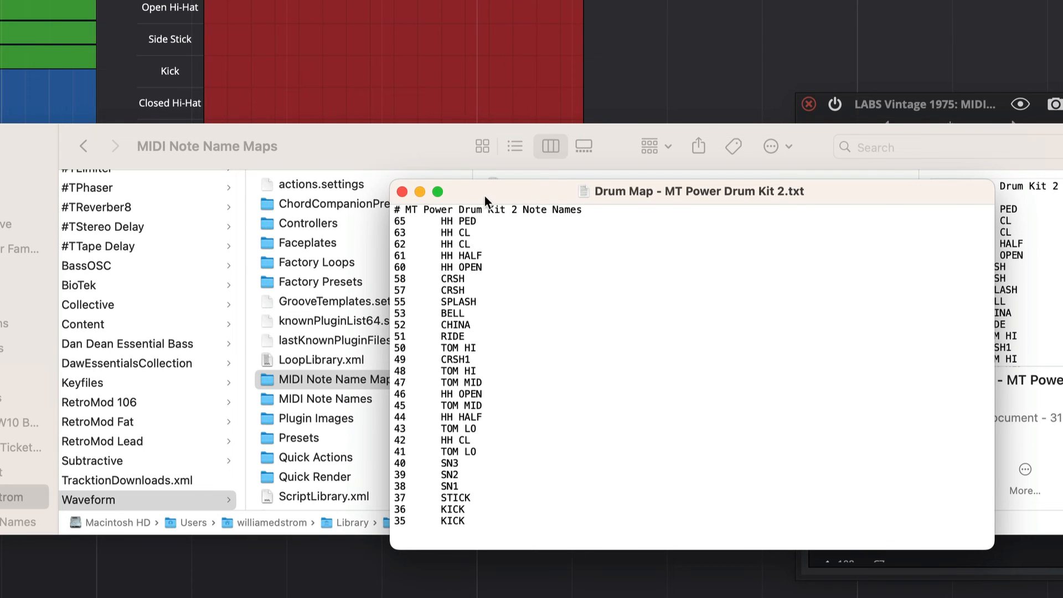
left_click_drag(478, 190, 506, 104)
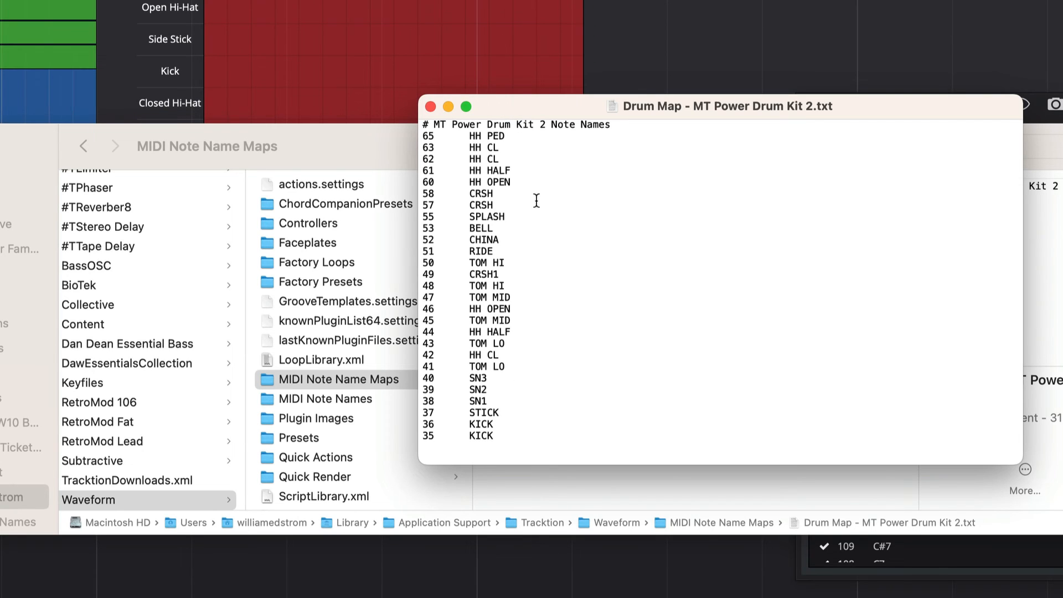
left_click(431, 106)
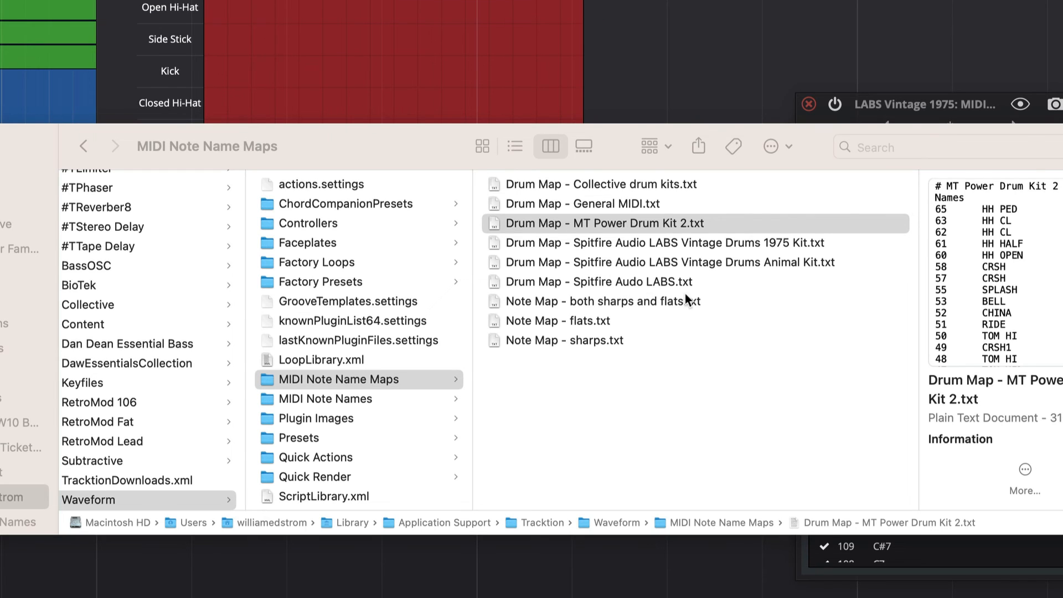
Open "Drum Map - Spitfire Audio LABS Vintage Drums 1975 Kit.txt", examine its drum names, and close it.
left_click(587, 242)
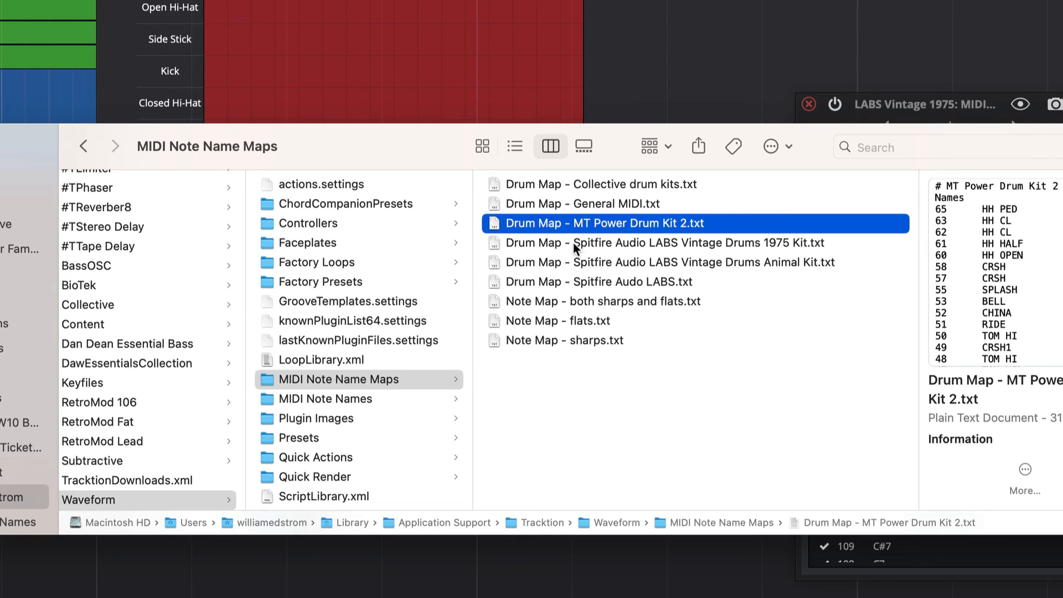
left_click(574, 243)
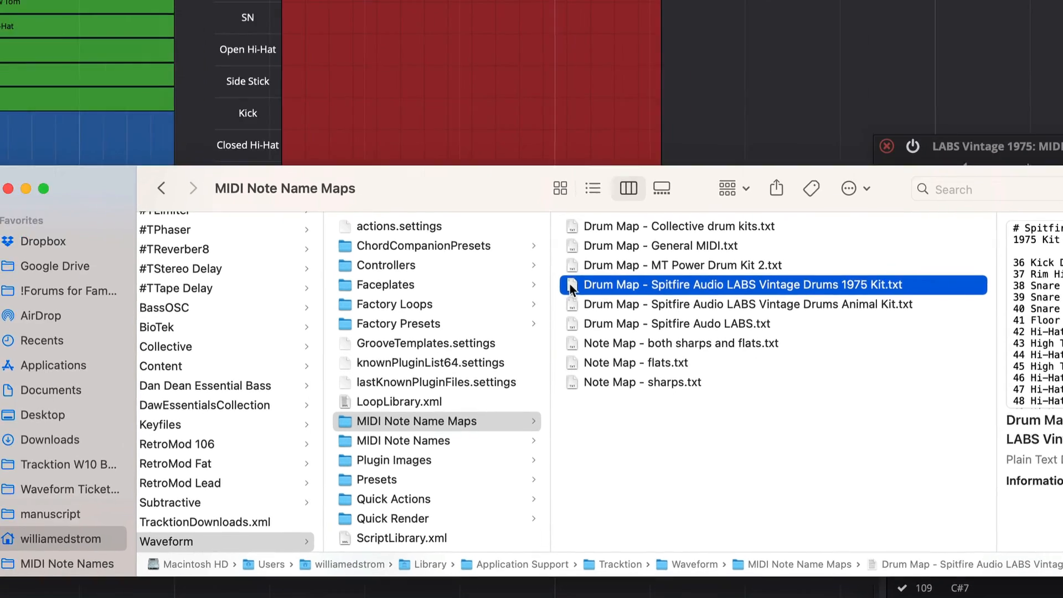
double_click(492, 242)
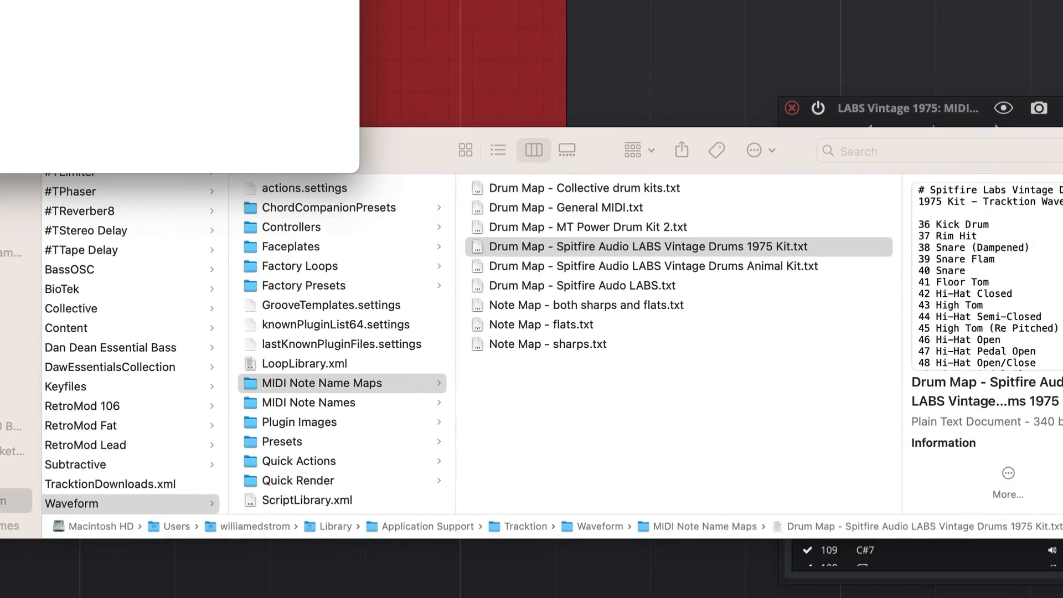
left_click_drag(256, 25, 890, 398)
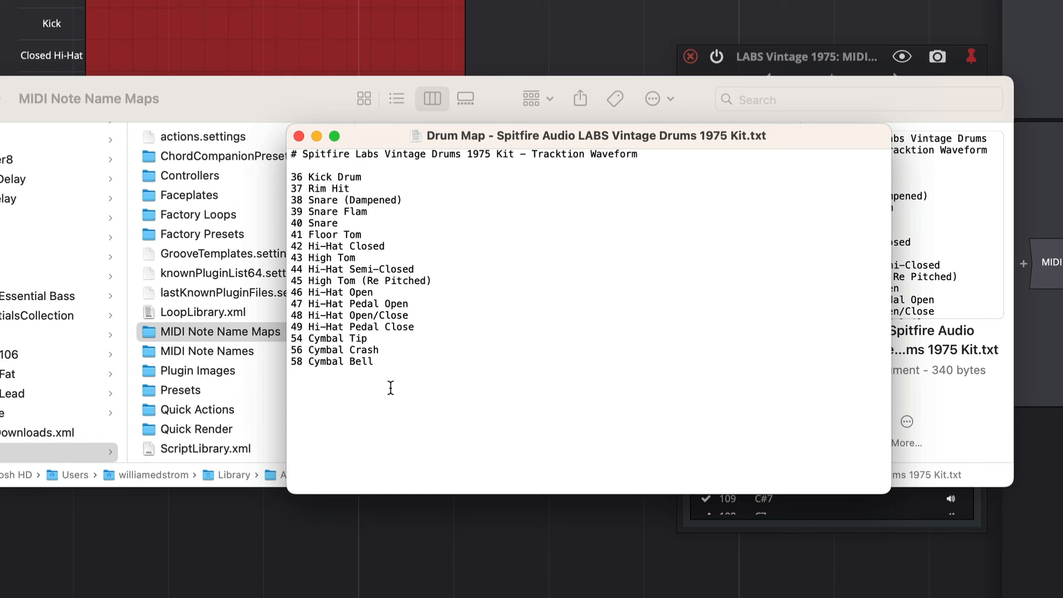
left_click(299, 136)
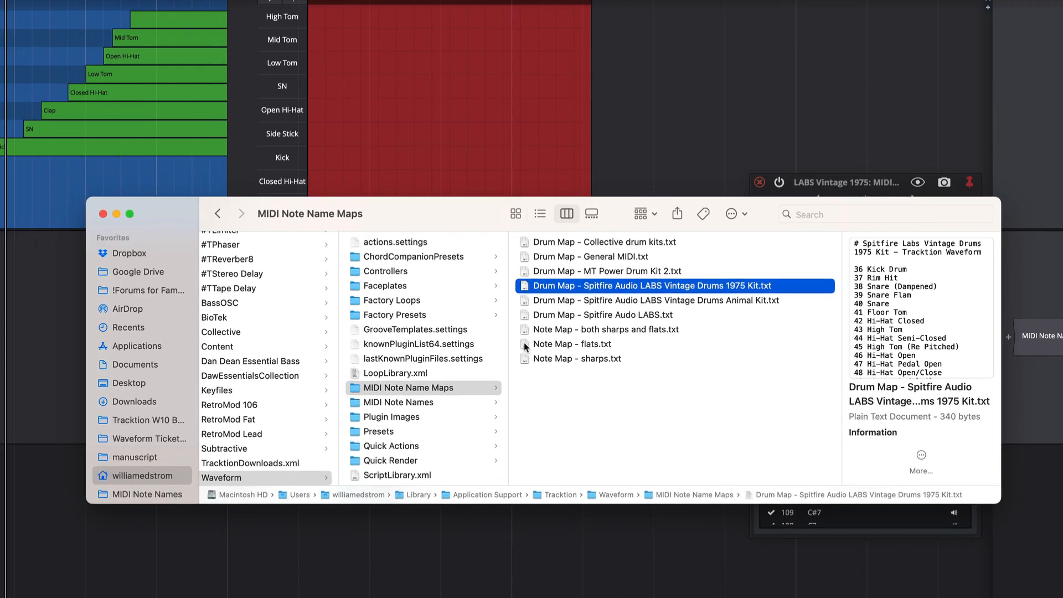
Open "Note Map - flats.txt" and "Note Map - sharps.txt" in turn, examine how their notes are named, and close each.
double_click(397, 275)
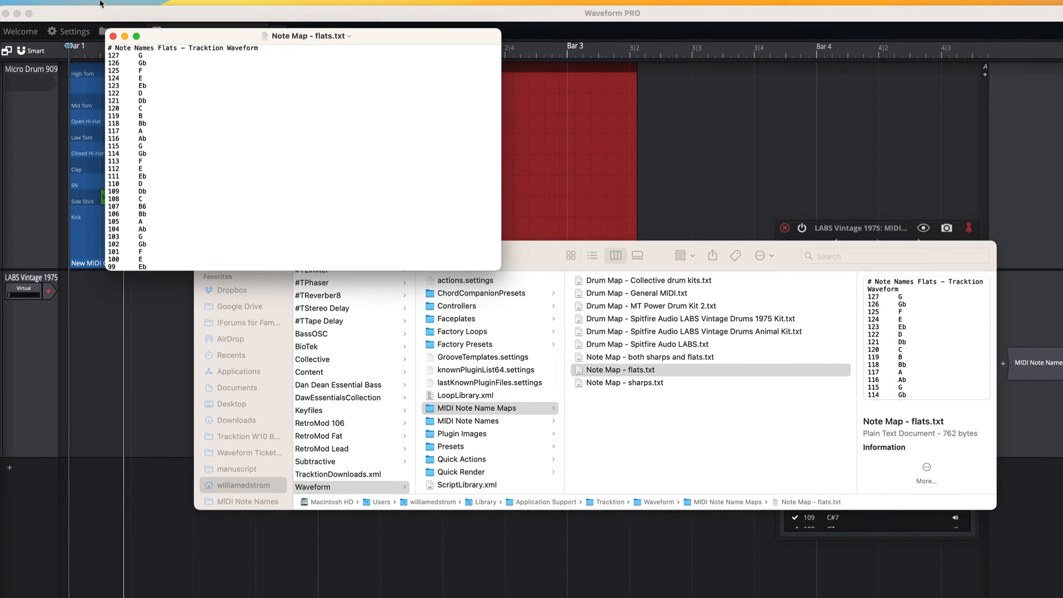
left_click(113, 36)
double_click(578, 383)
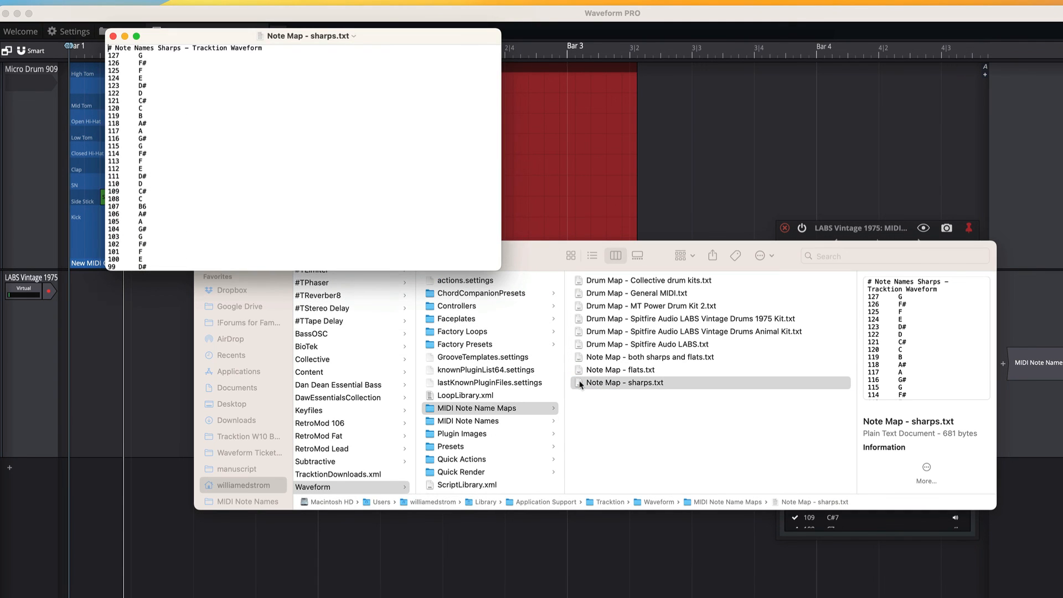
left_click(113, 36)
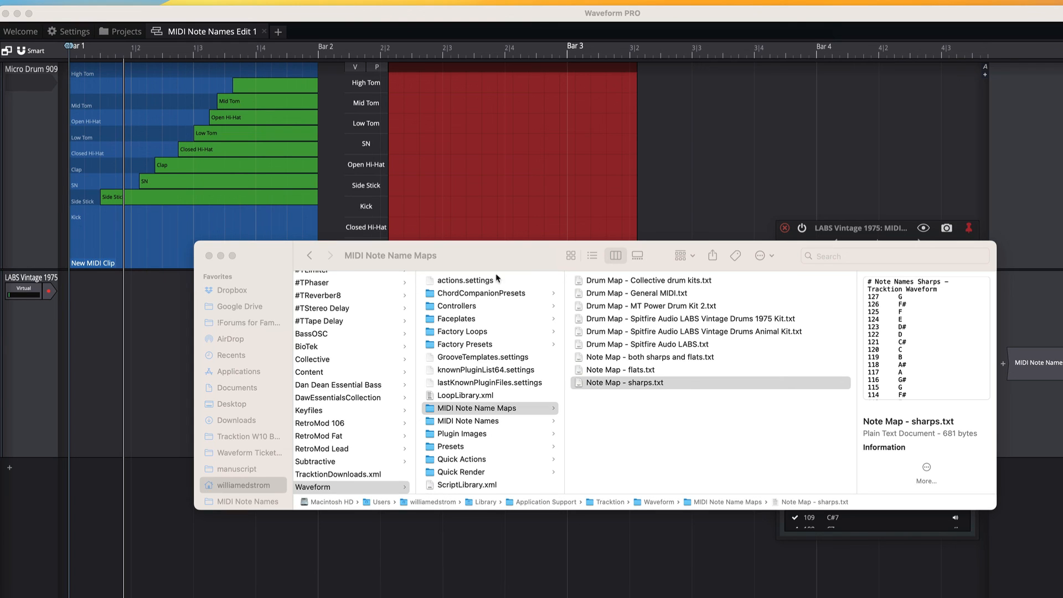
Open "Drum Map - Collective drum kits.txt", move its window over the folder, and enlarge it to examine more of the drum names.
left_click(581, 282)
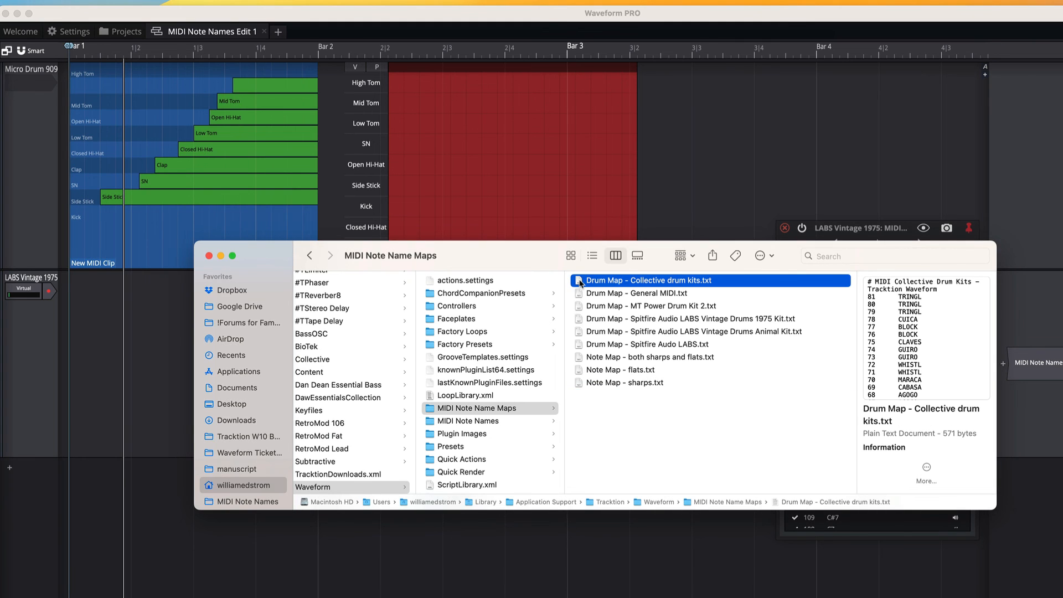
double_click(580, 282)
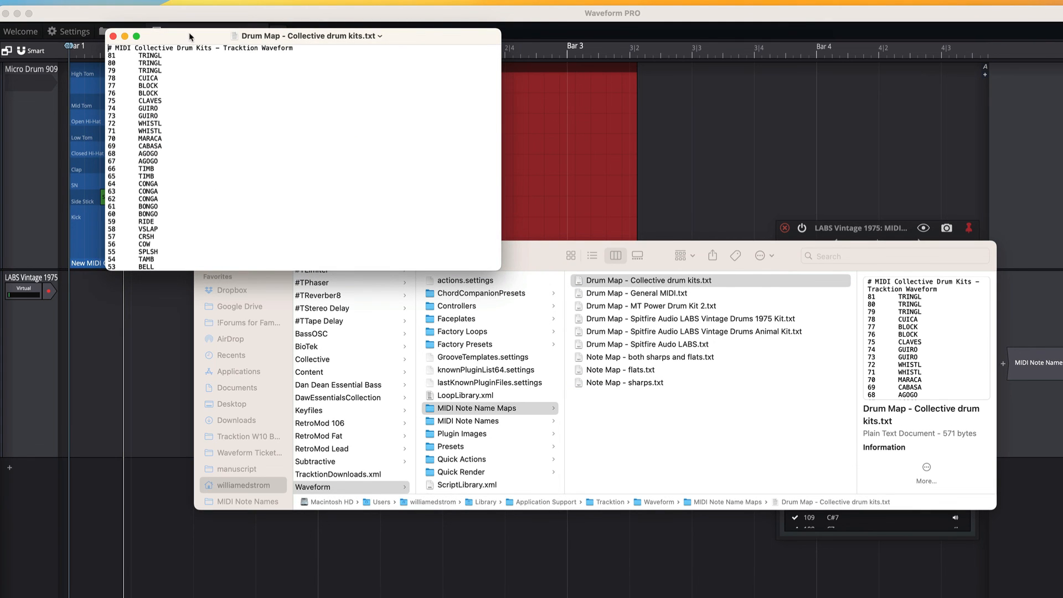
left_click_drag(190, 37, 576, 215)
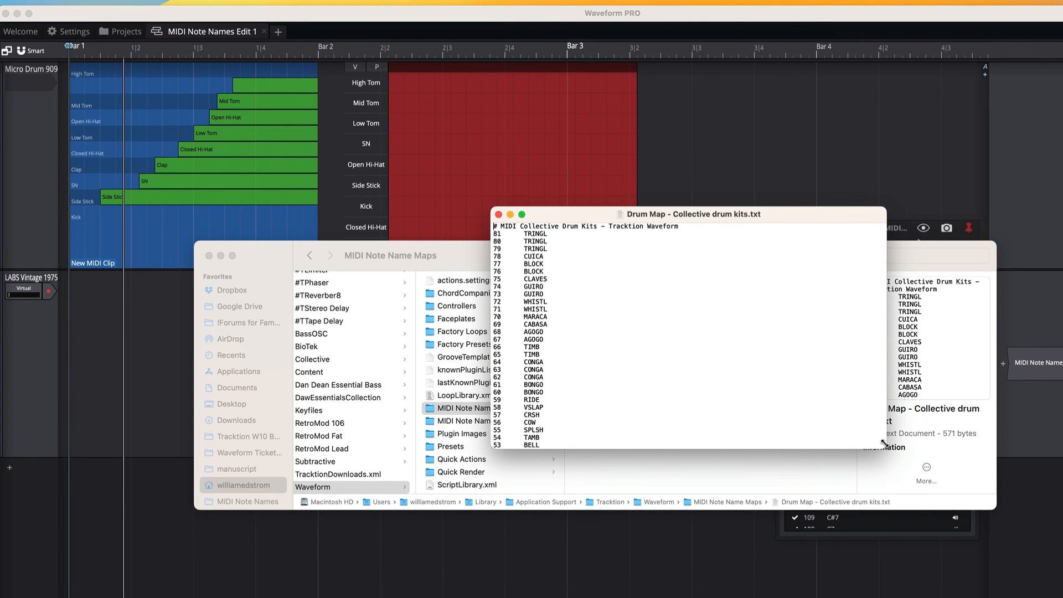
left_click_drag(884, 443, 960, 597)
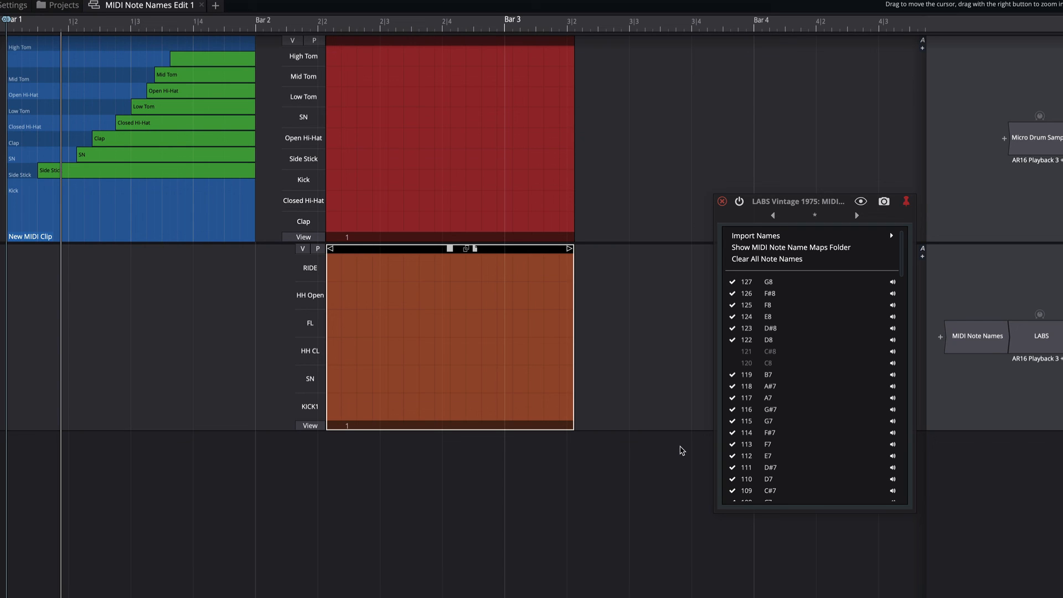
Re-enable notes 121 and 120, keeping 119 enabled, and move the MIDI Note Names plugin window over the step clips.
left_click(733, 351)
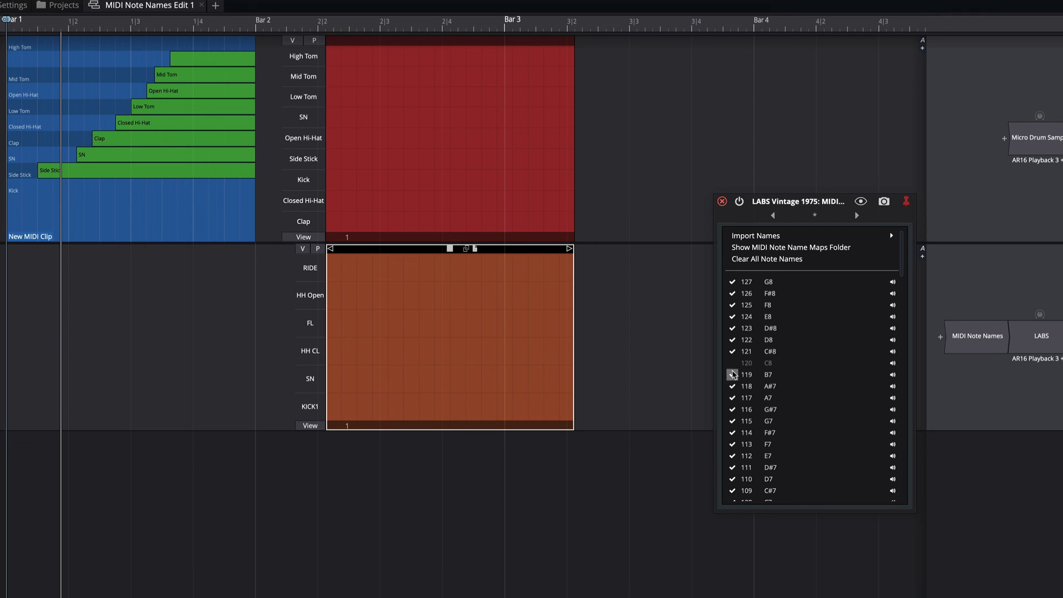
left_click(732, 374)
left_click(733, 363)
left_click(733, 375)
left_click_drag(789, 204, 590, 176)
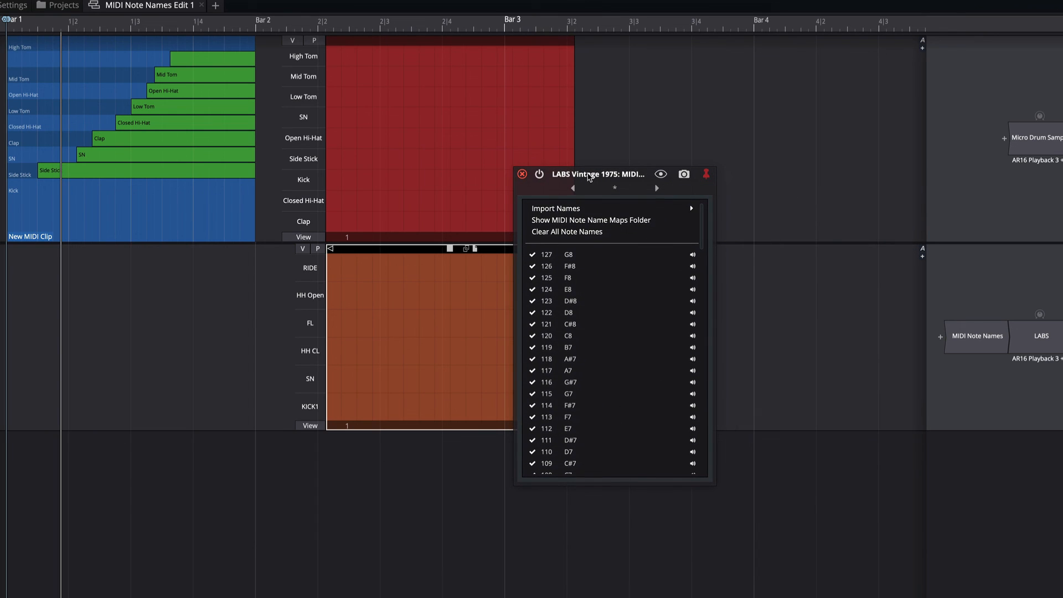